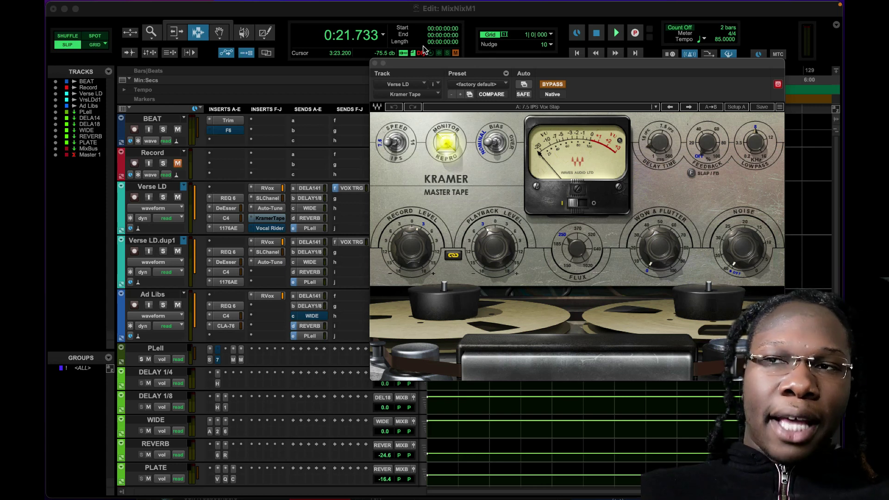
Play the mix from about 0:21 to hear the Verse LD track with Kramer Tape bypassed, and stop playback
click(376, 63)
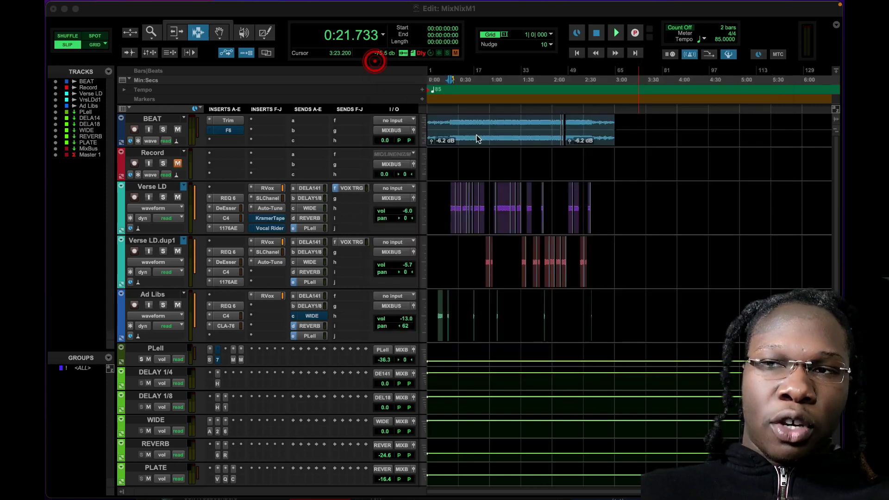
click(449, 87)
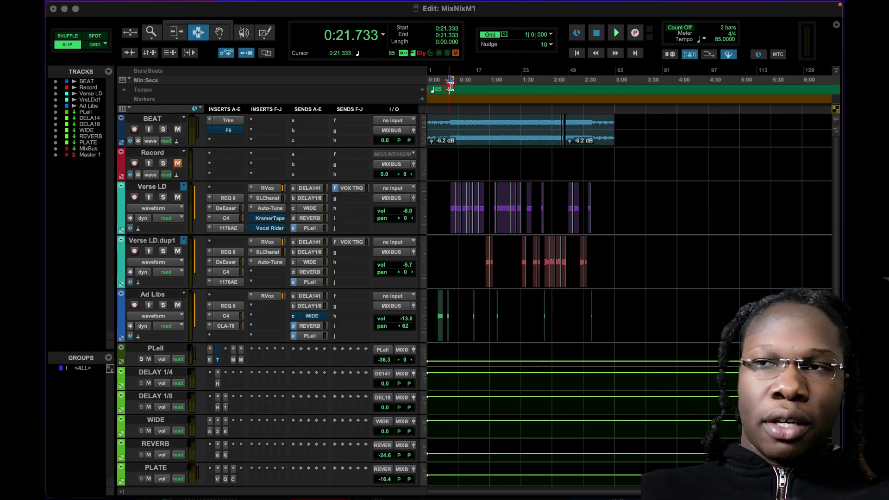
click(616, 33)
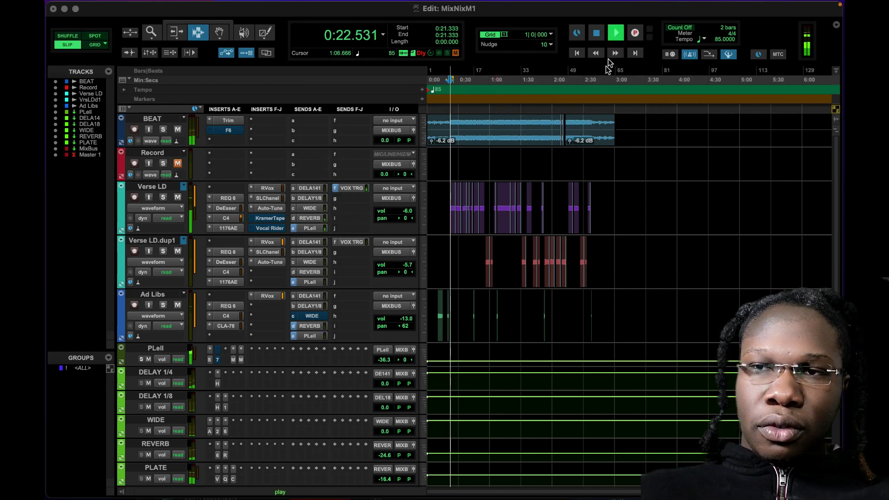
click(269, 220)
drag(580, 75, 231, 74)
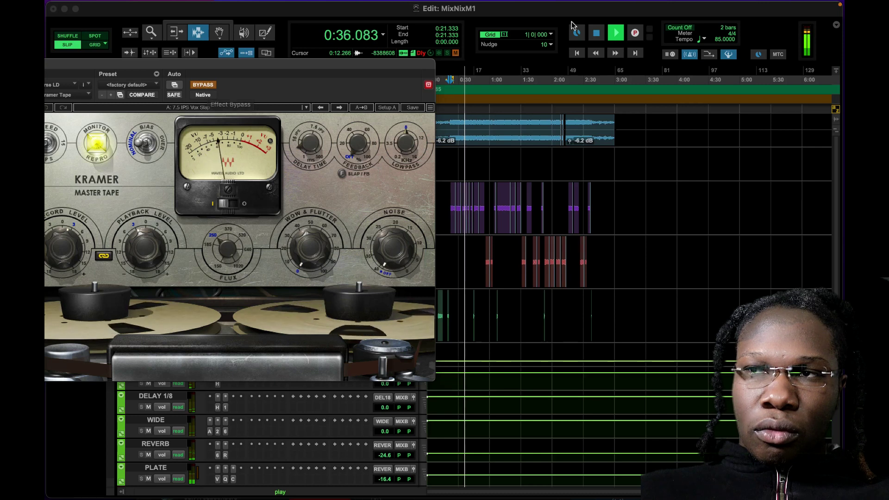
click(596, 33)
Select the 7.5 IPS Vox Slap vocal preset for Kramer Tape on the Verse LD track
drag(276, 70, 355, 65)
drag(407, 82, 471, 91)
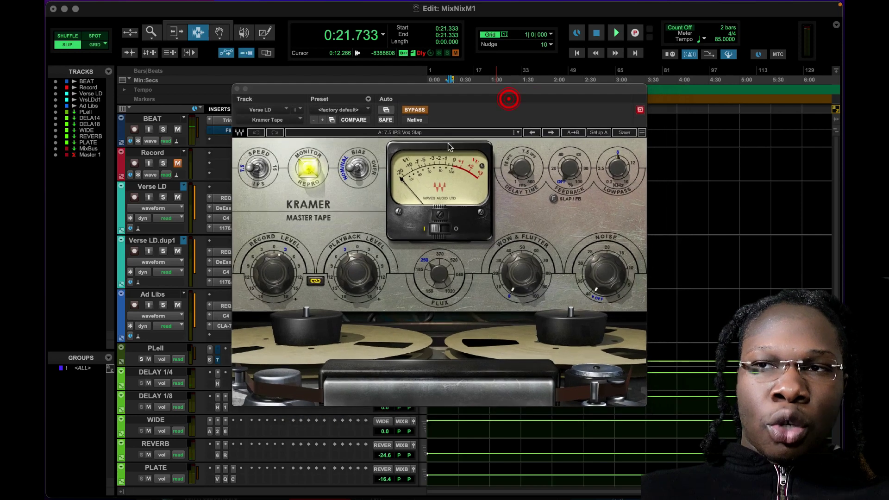
click(439, 133)
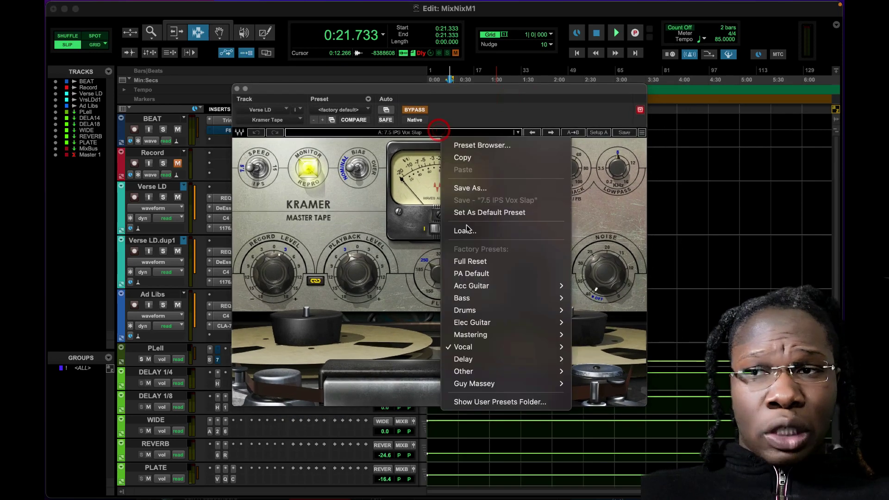
mouse_move(482, 351)
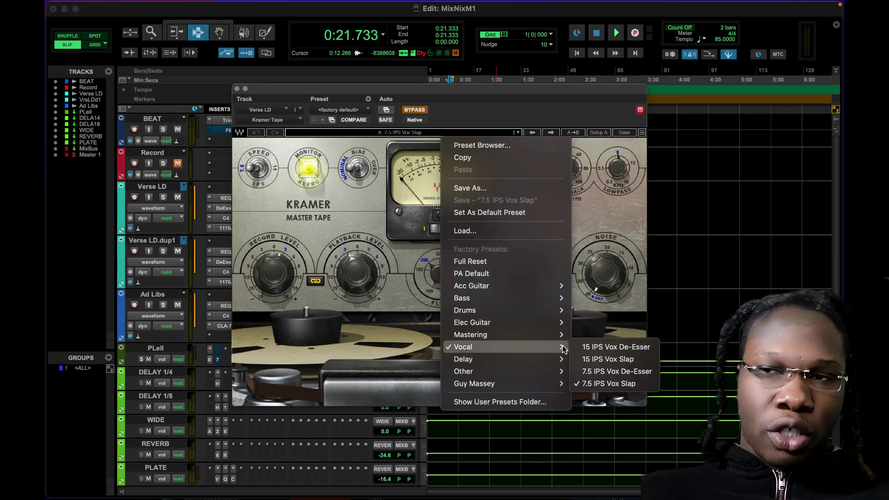
click(608, 383)
Adjust Kramer Tape's delay time to the 15 IPS mark, keeping feedback off and checking the low-pass control
drag(570, 169, 570, 162)
click(520, 173)
drag(521, 167, 521, 181)
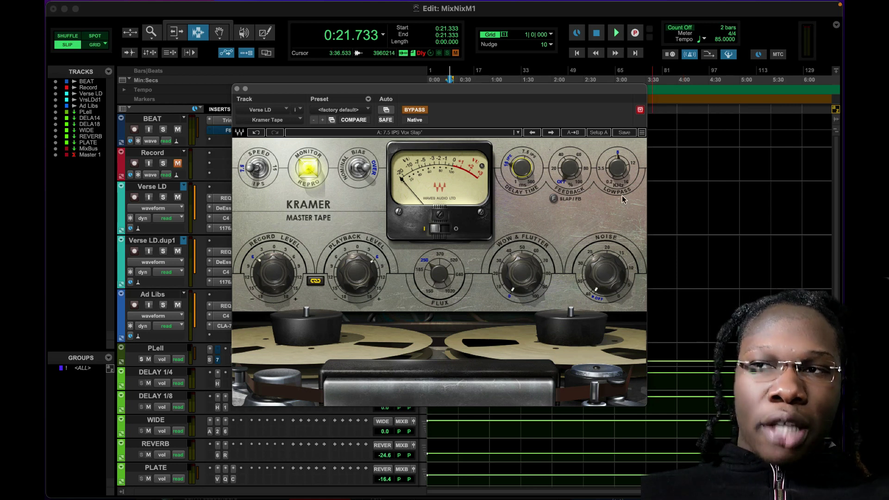
click(619, 166)
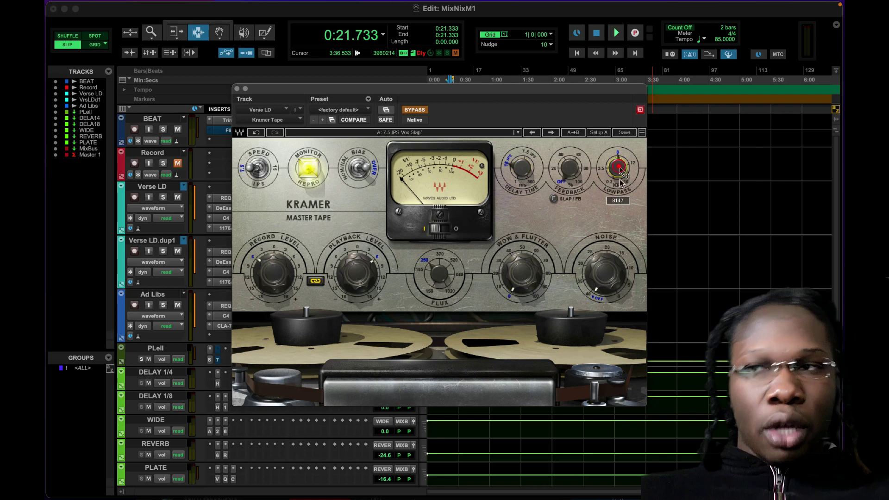
mouse_move(619, 169)
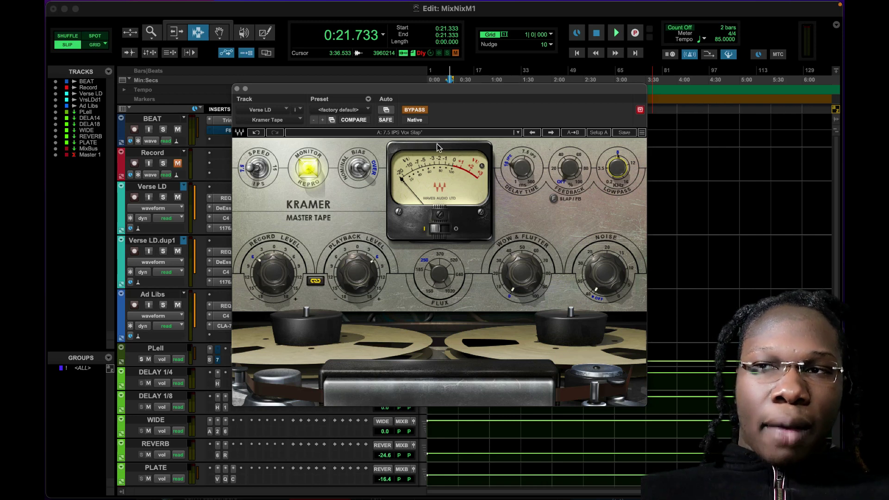
Play the mix while switching Kramer Tape's bypass on and off, leave the effect active, and stop playback
drag(476, 91, 695, 129)
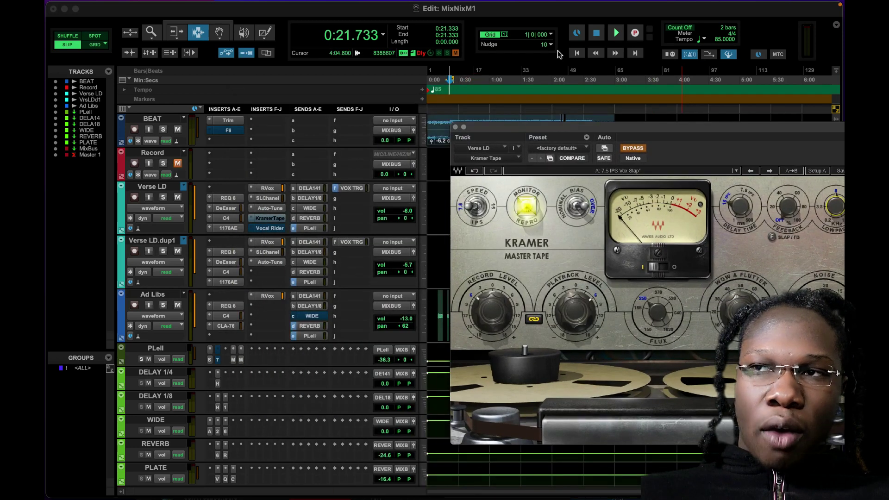
click(617, 33)
drag(618, 125, 153, 45)
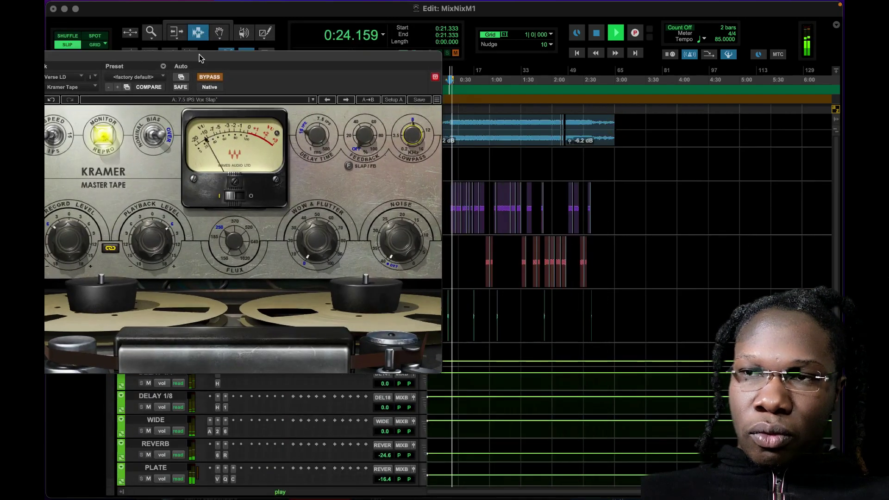
click(214, 80)
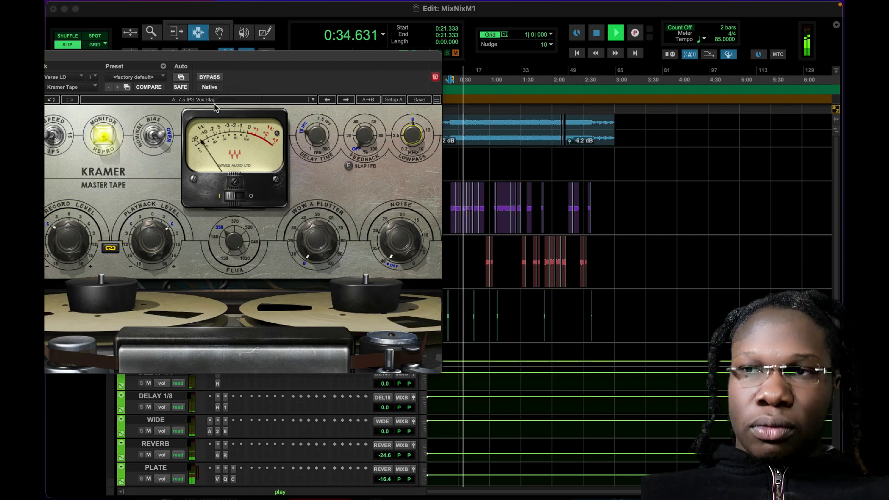
click(209, 78)
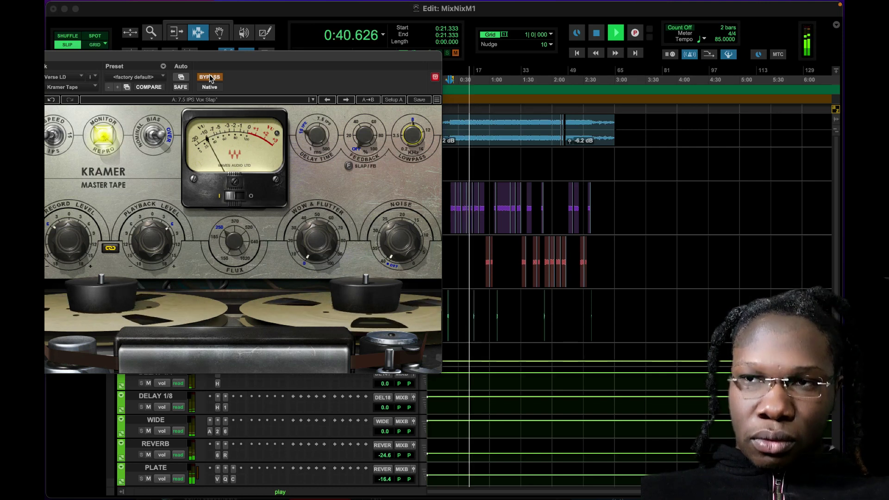
click(210, 77)
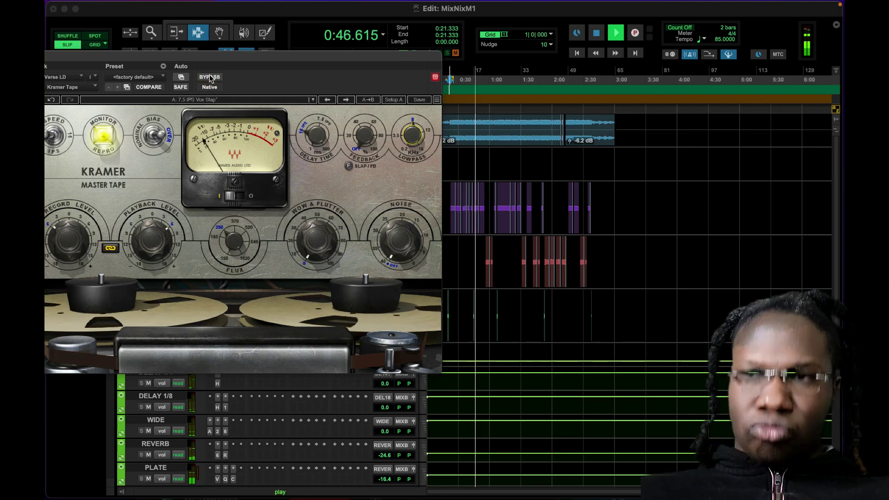
click(209, 78)
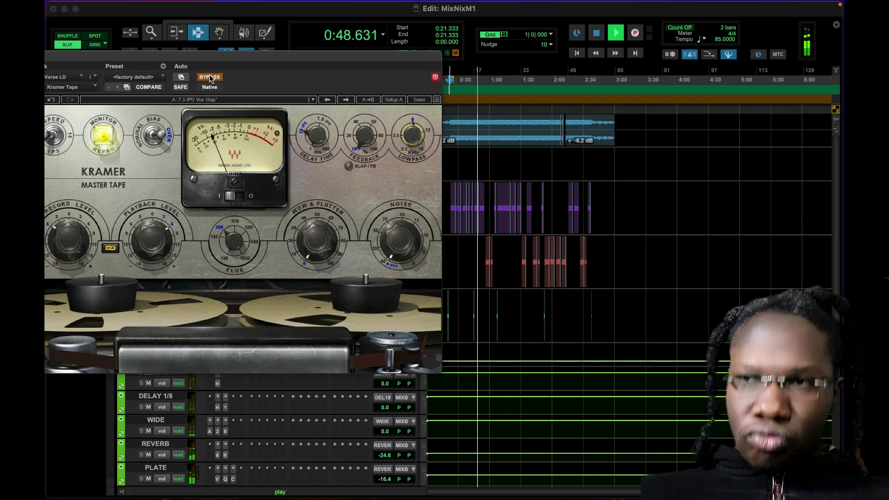
click(209, 78)
click(209, 77)
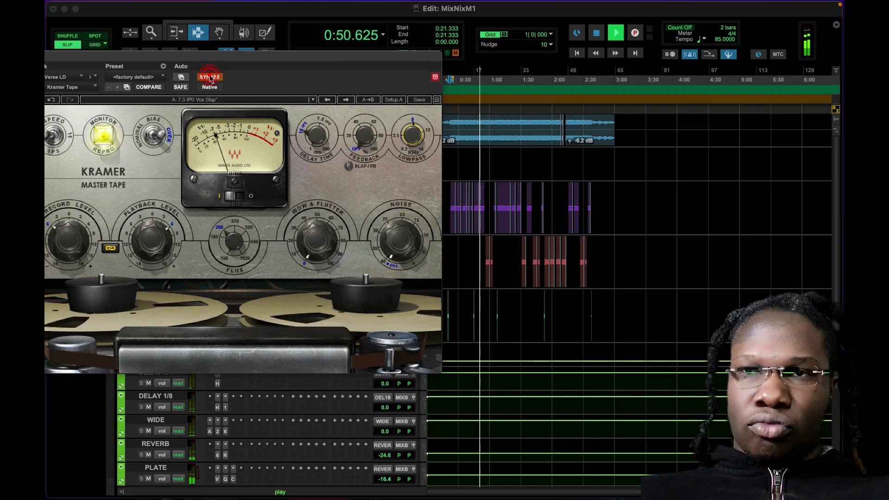
click(209, 78)
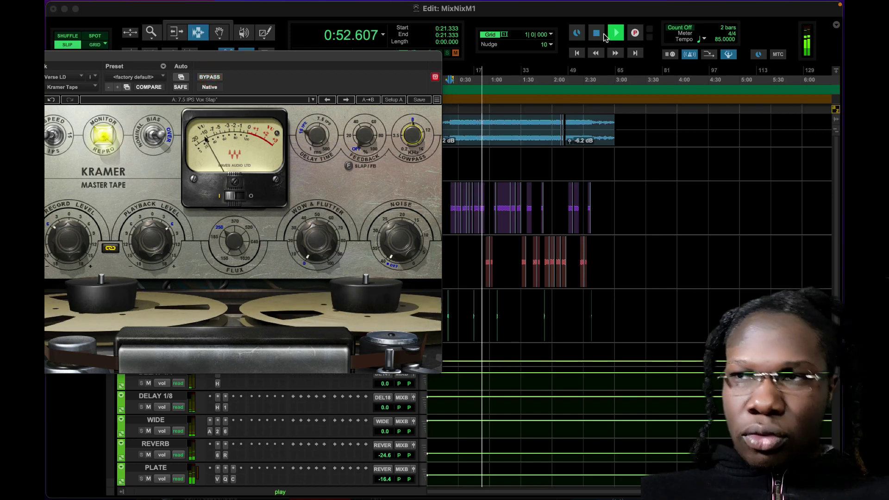
click(600, 36)
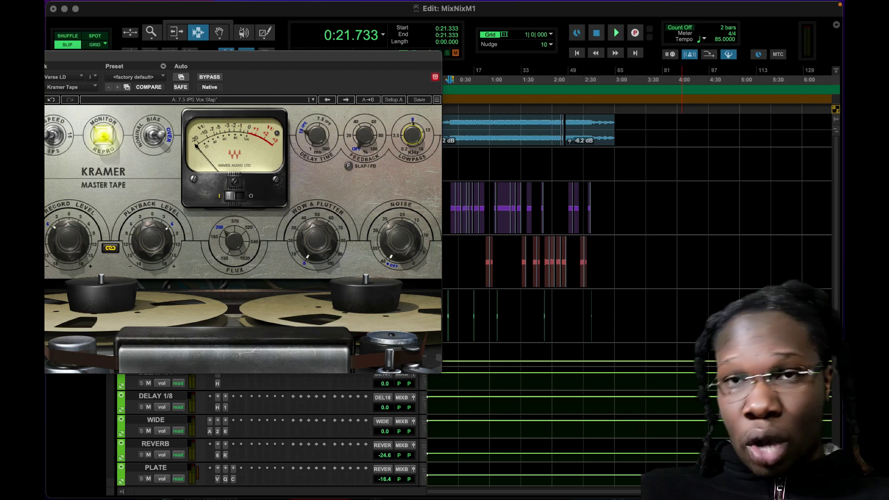
Close Kramer Tape and open the Verse LD track's VOX TRG send to examine its settings and available buses
drag(273, 57, 531, 81)
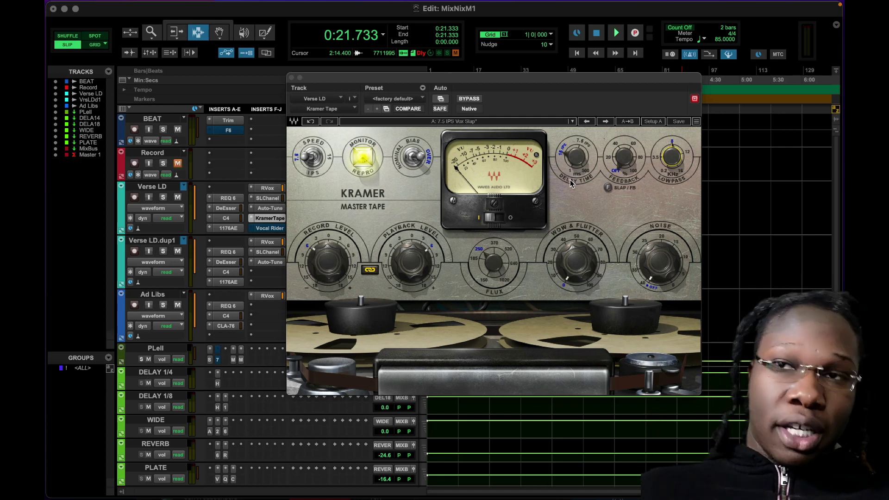
click(292, 79)
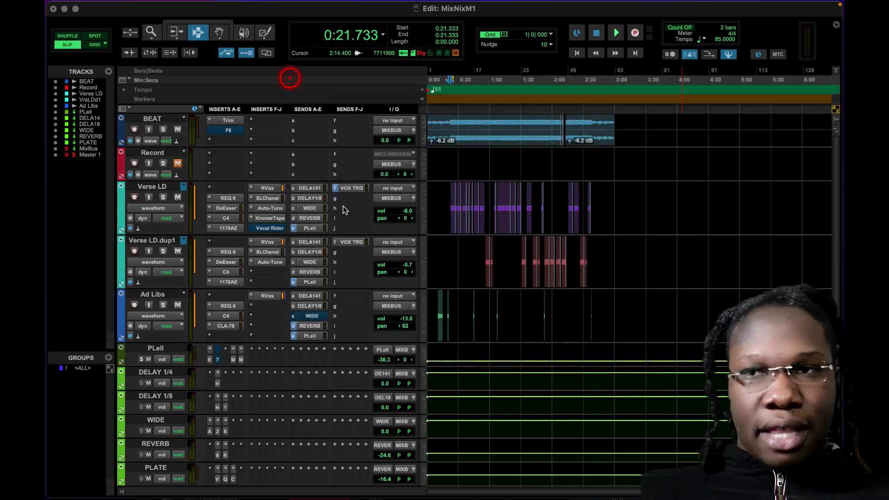
click(351, 187)
click(351, 187)
click(351, 187)
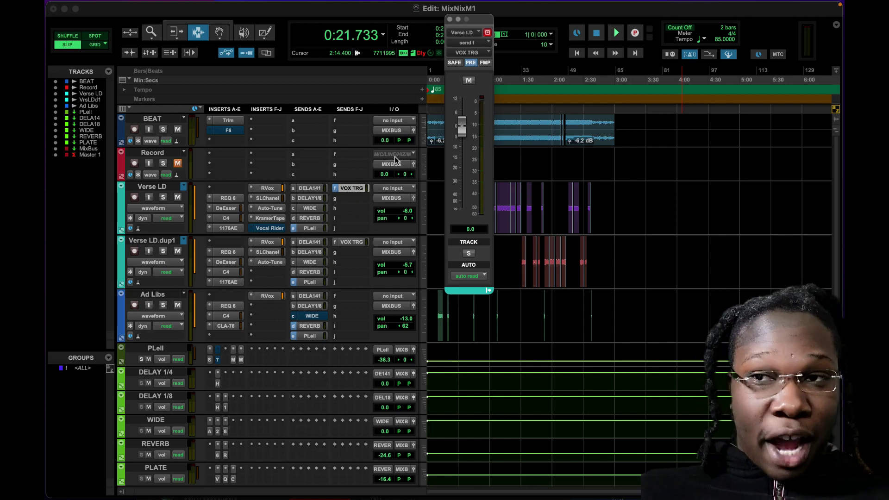
click(350, 186)
click(350, 186)
click(349, 186)
mouse_move(430, 209)
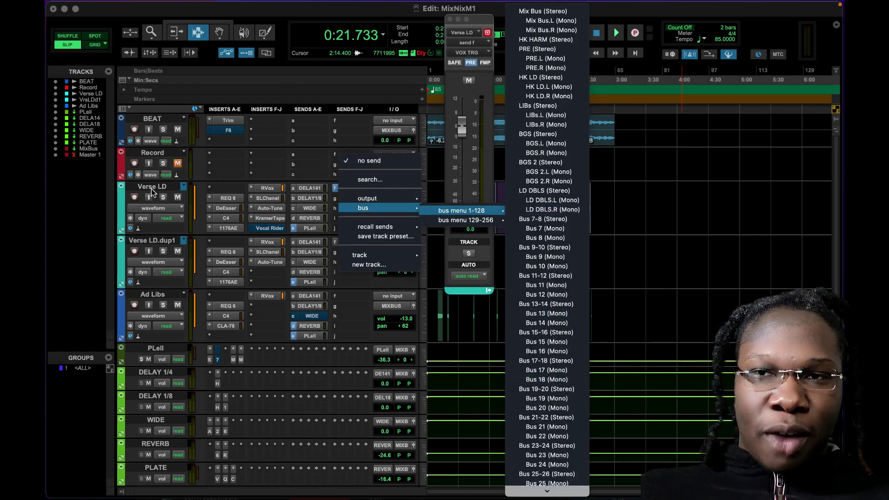
click(151, 191)
click(358, 188)
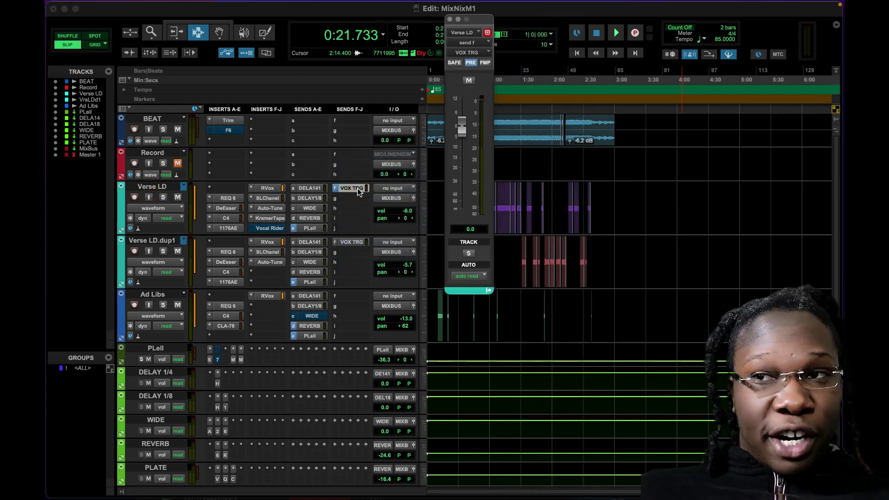
Open the F6 equalizer on the BEAT track and check its key input against the VOX TRG bus
click(236, 130)
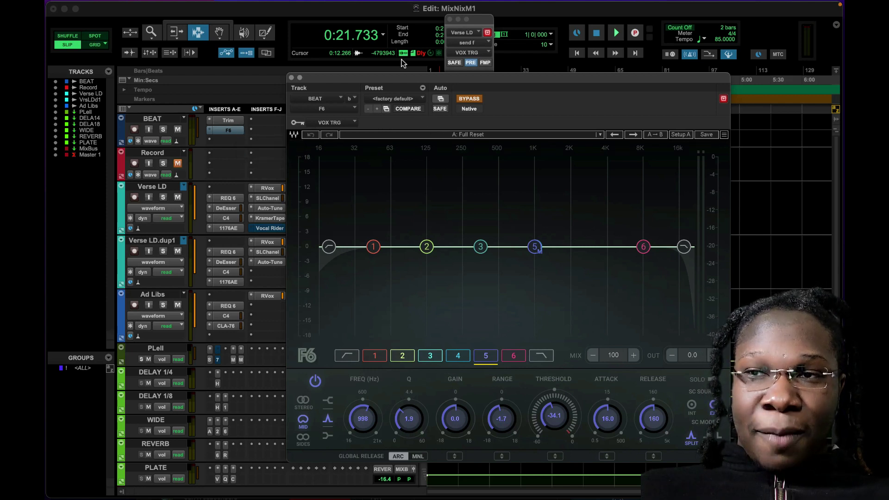
click(335, 123)
mouse_move(342, 133)
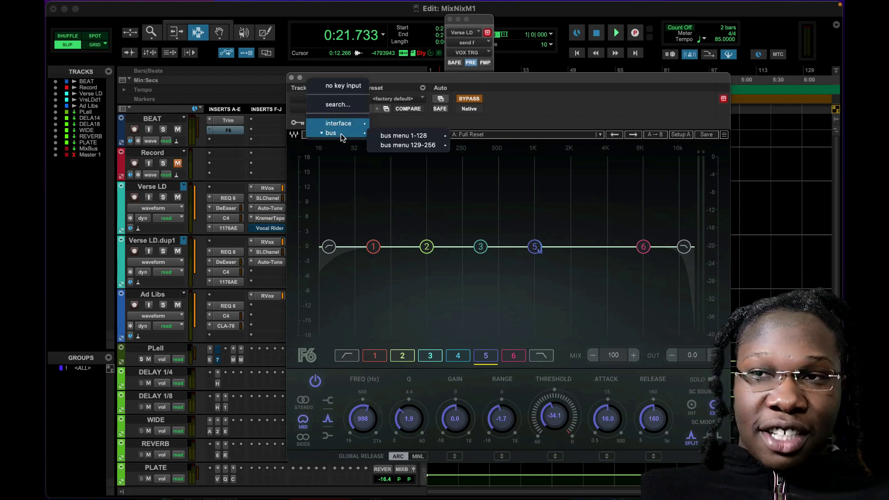
mouse_move(412, 145)
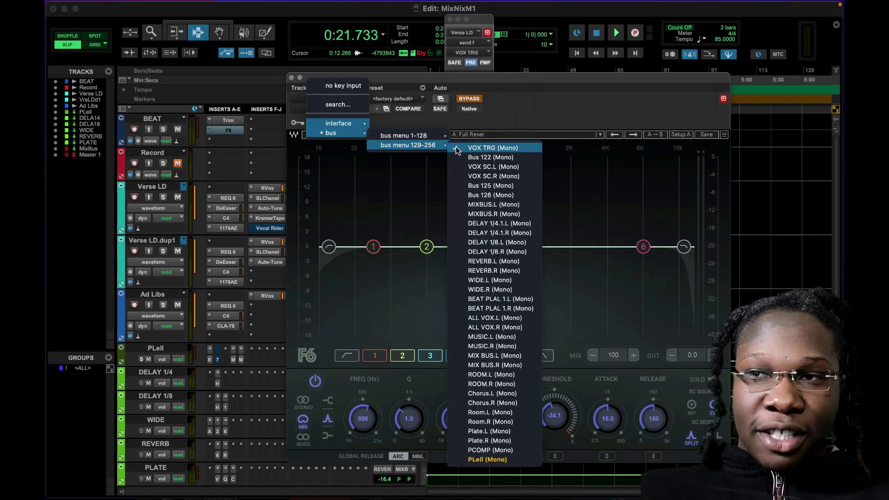
click(575, 90)
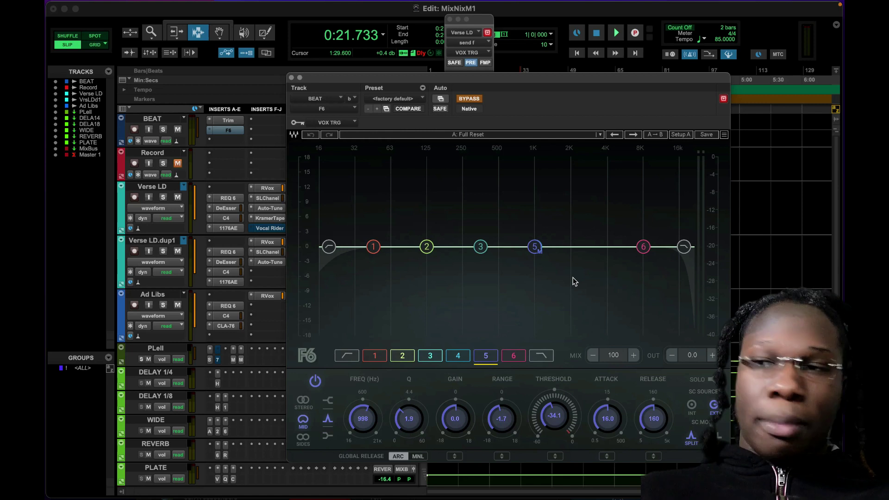
Close the VOX TRG send window and bypass the Kramer Tape insert on the Verse LD track
drag(586, 83, 320, 100)
click(449, 19)
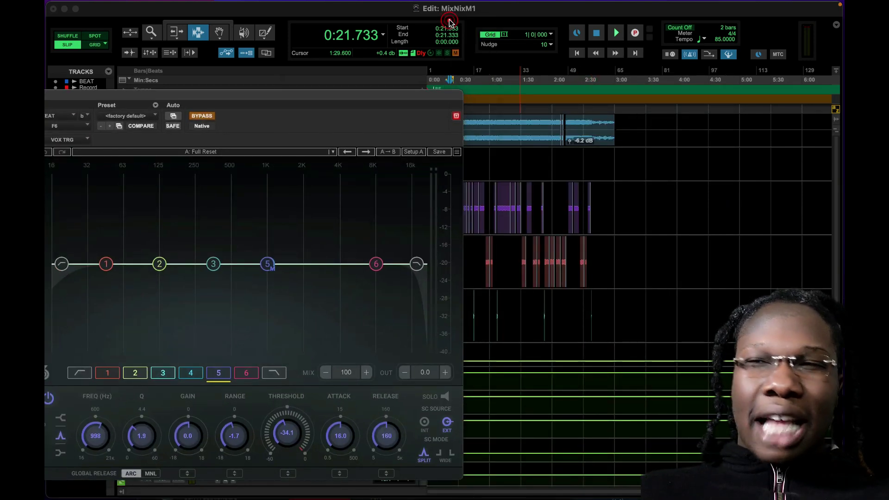
drag(376, 97, 683, 34)
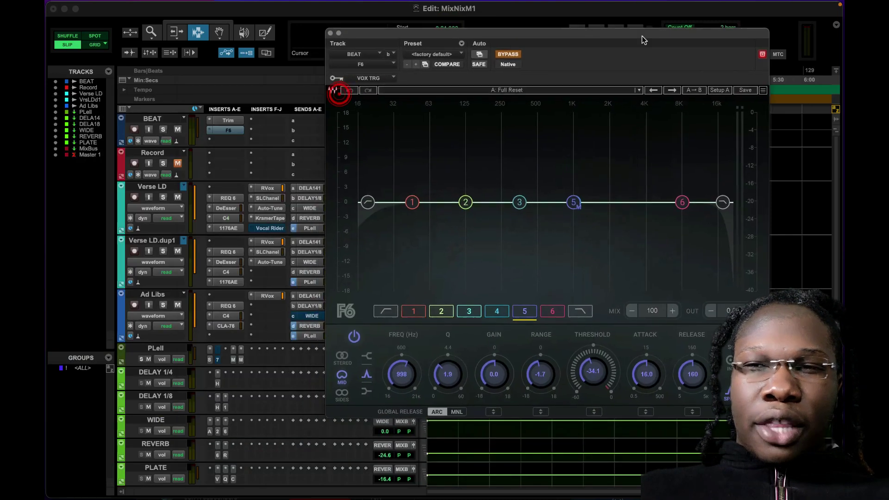
right_click(276, 219)
click(280, 221)
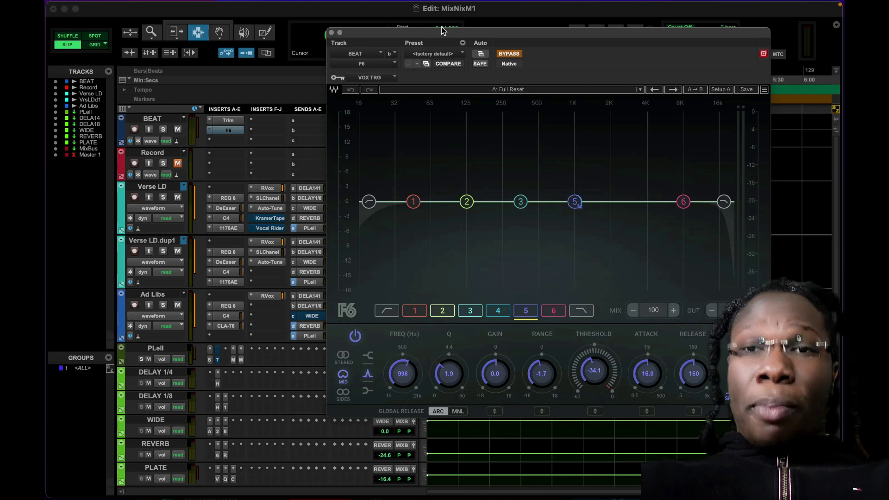
Play the mix while switching the BEAT track's F6 bypass on and off, leave F6 active, and stop playback
drag(439, 33, 308, 155)
drag(474, 153, 747, 61)
click(711, 85)
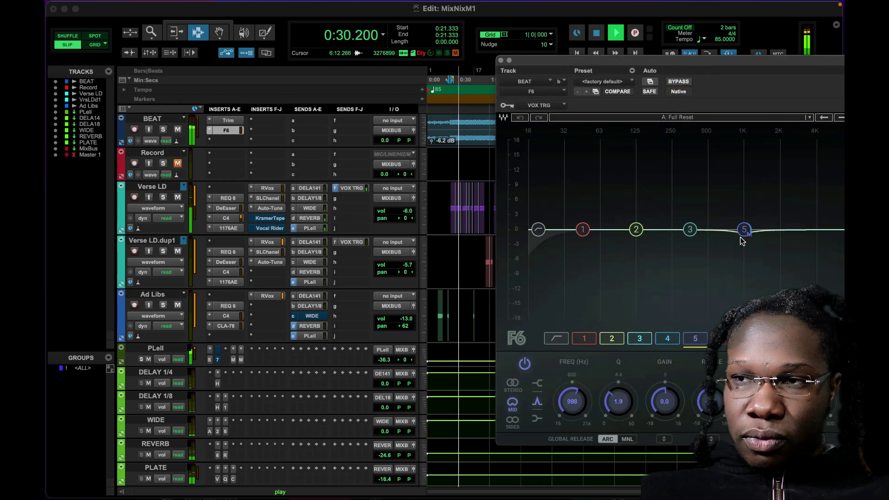
click(679, 83)
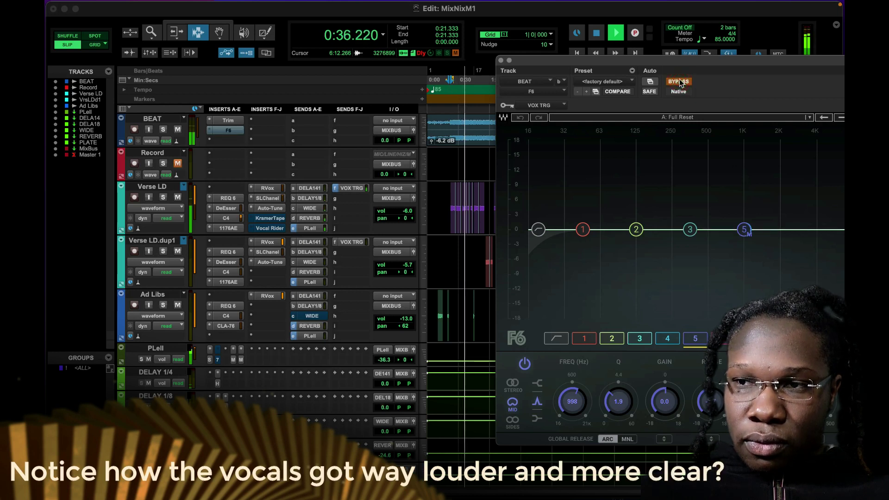
click(679, 83)
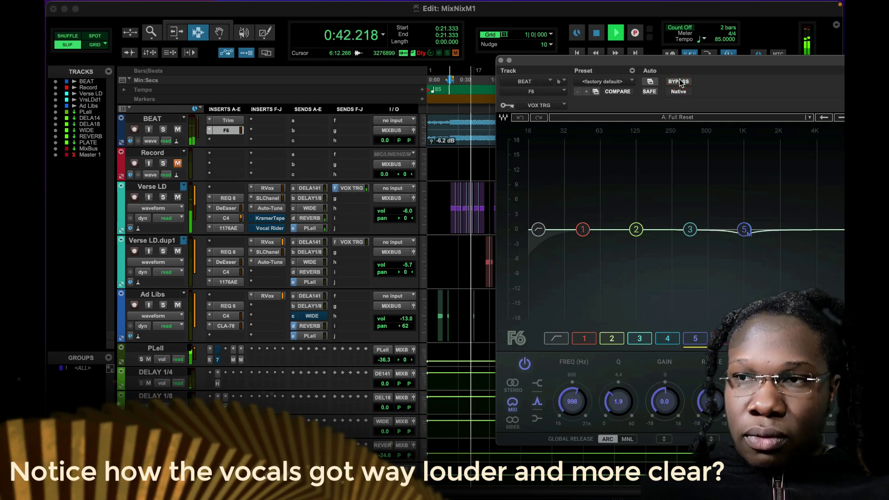
click(679, 83)
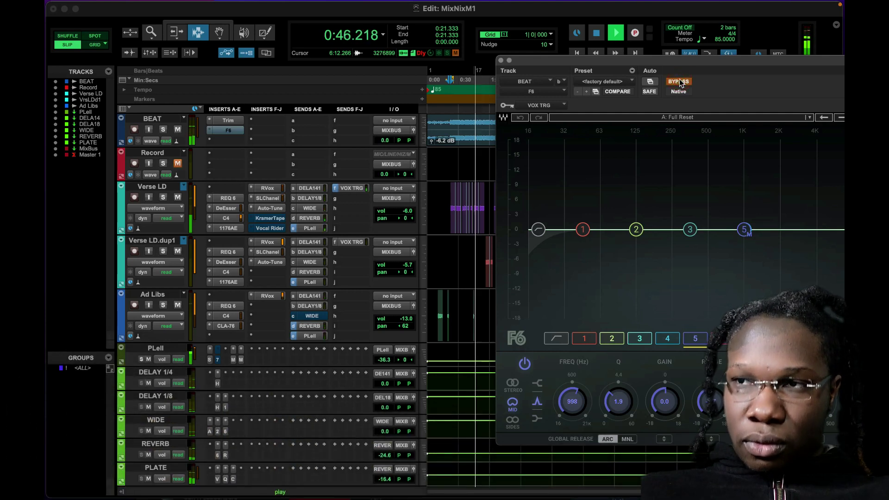
click(679, 82)
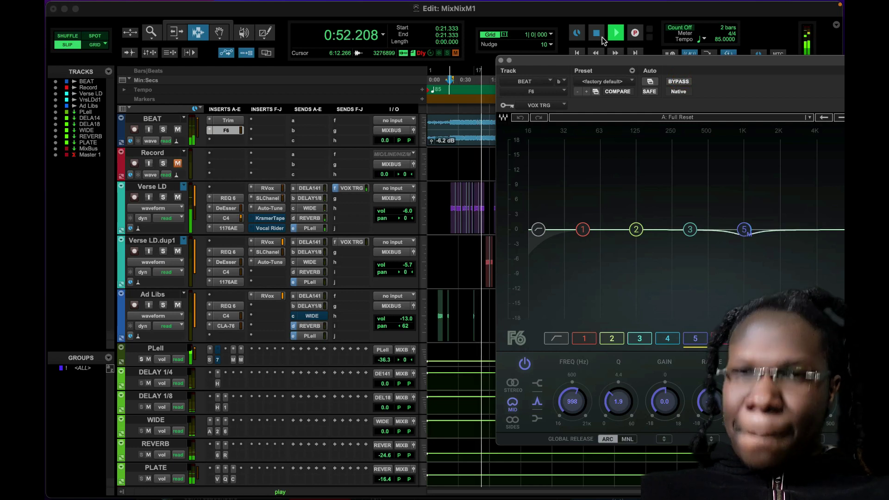
click(600, 38)
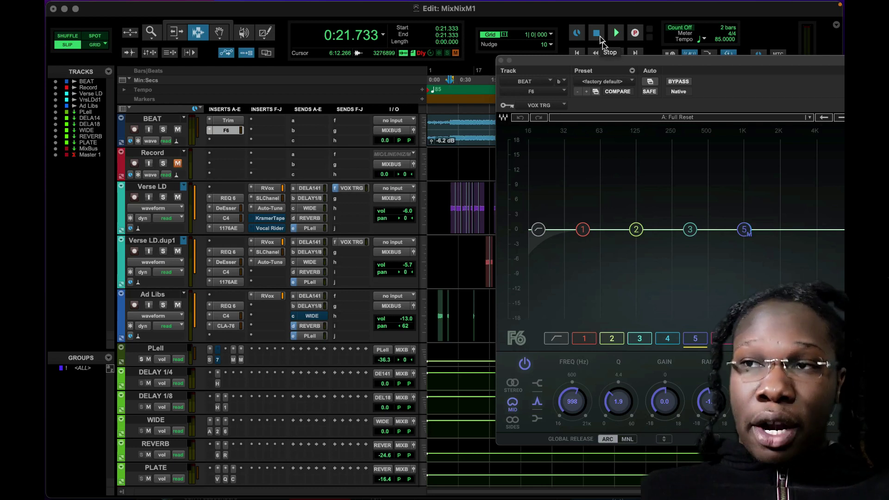
Replay the verse with the F6 window clear of the tracks, comparing F6 bypassed and active, and stop with it active
drag(625, 60, 446, 38)
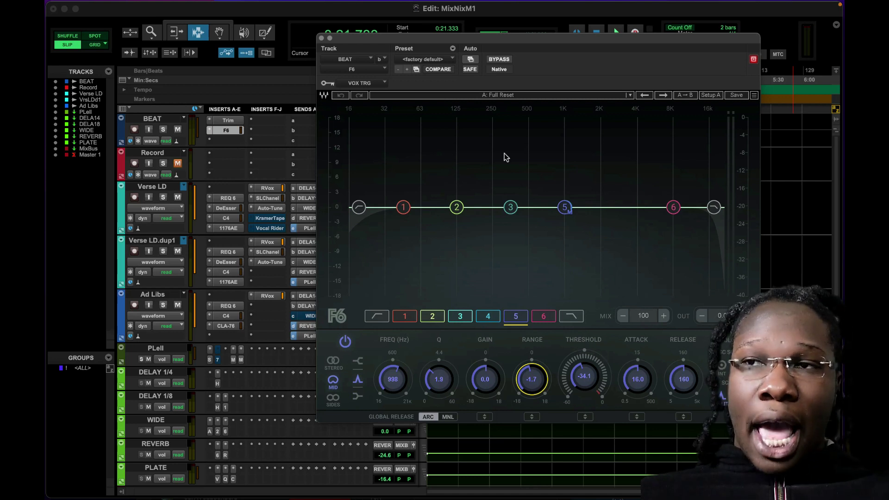
drag(539, 48, 393, 103)
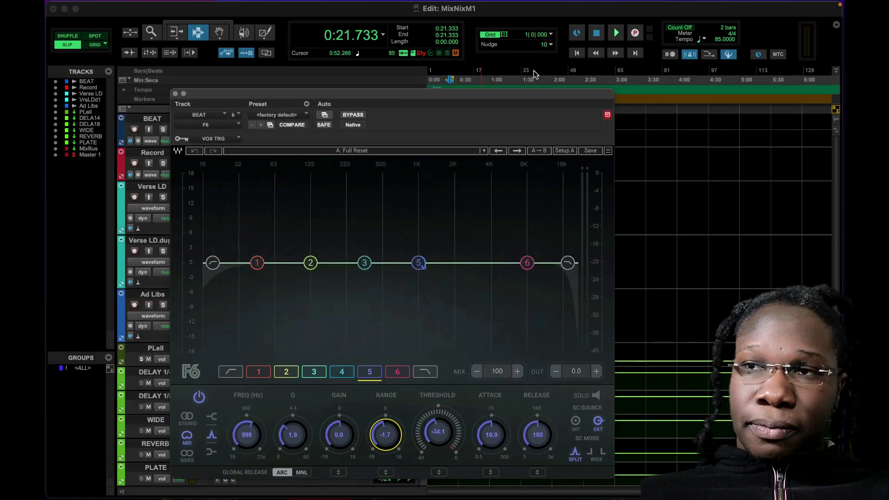
click(615, 35)
drag(526, 105, 652, 266)
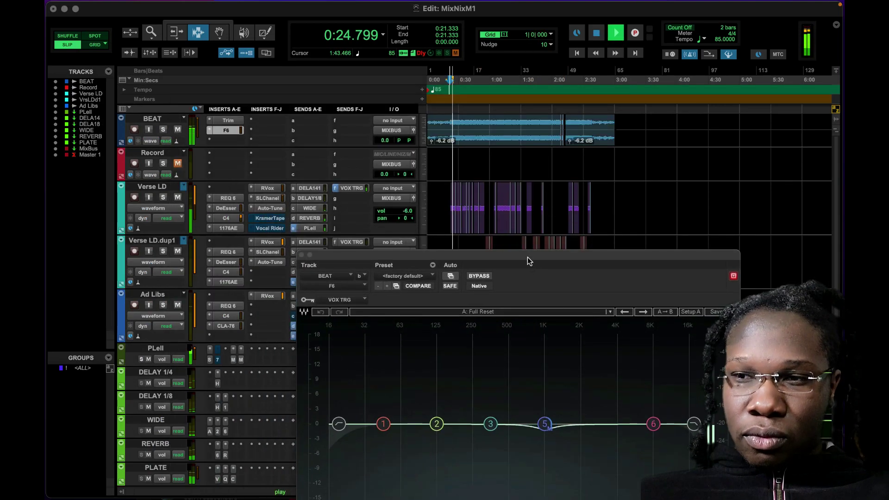
click(481, 276)
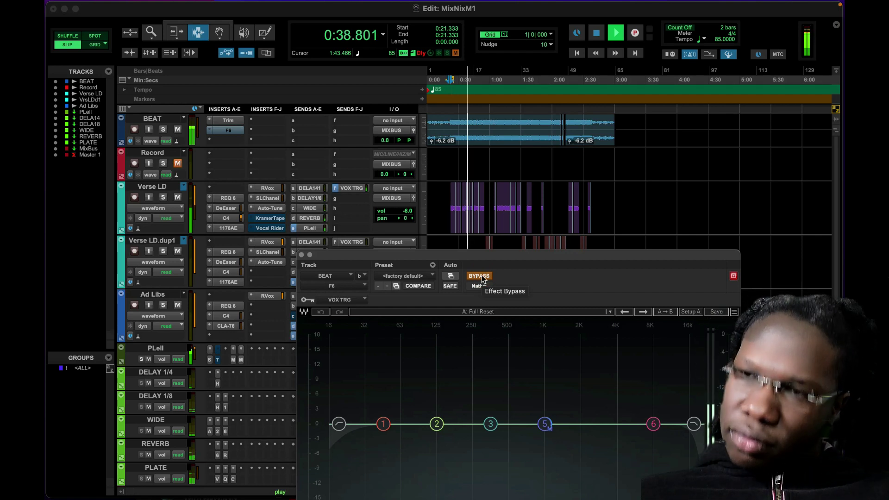
click(481, 277)
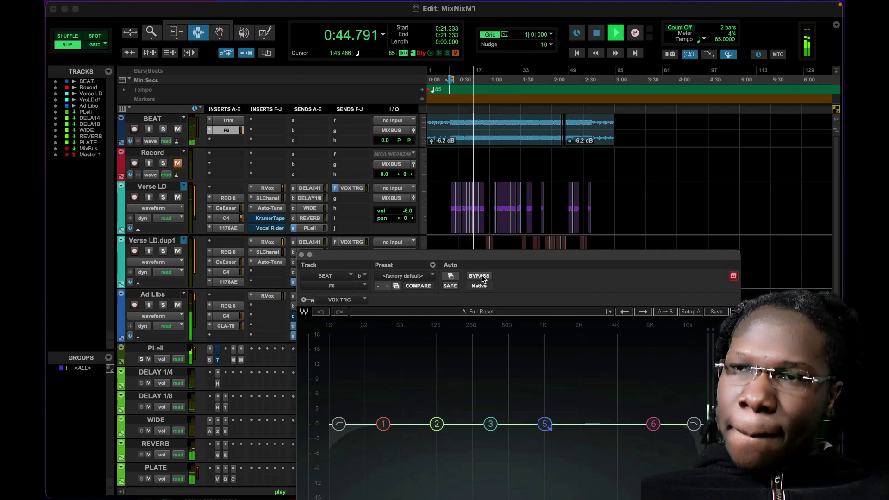
click(481, 277)
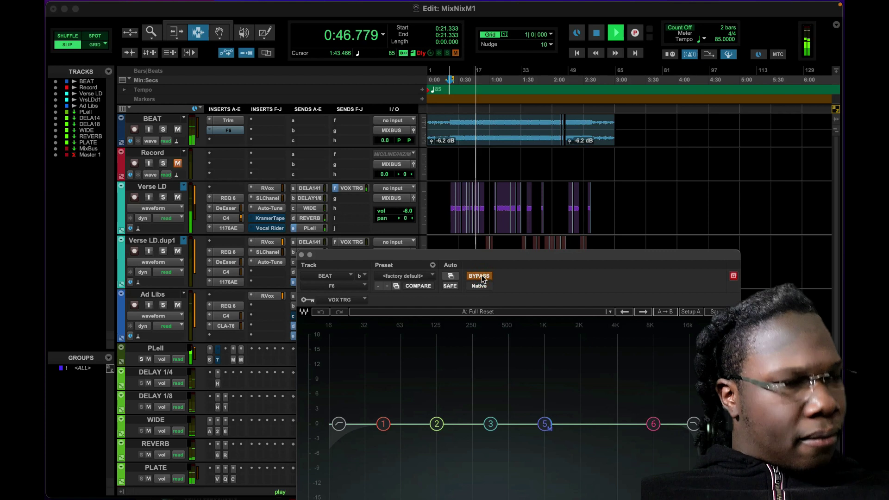
click(481, 276)
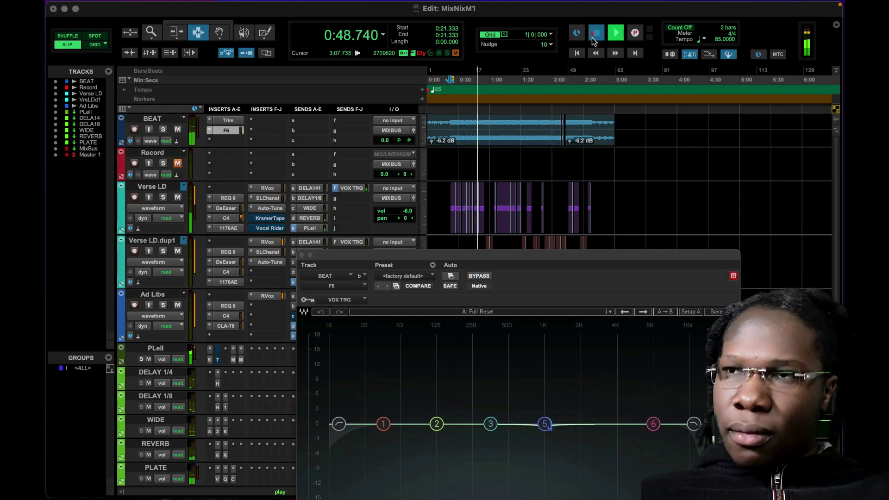
click(596, 34)
Play the mix with the full F6 window in view to watch band 5 react to the vocal, and stop playback
drag(522, 264, 522, 84)
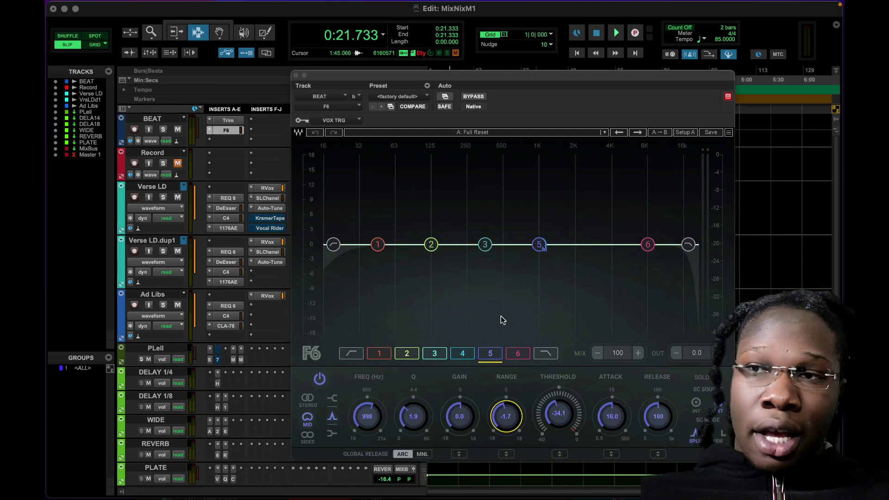
click(616, 34)
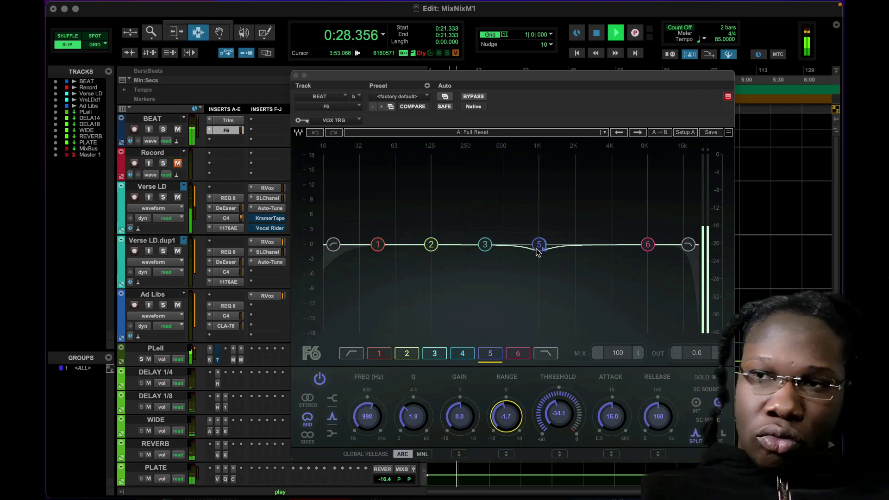
click(594, 33)
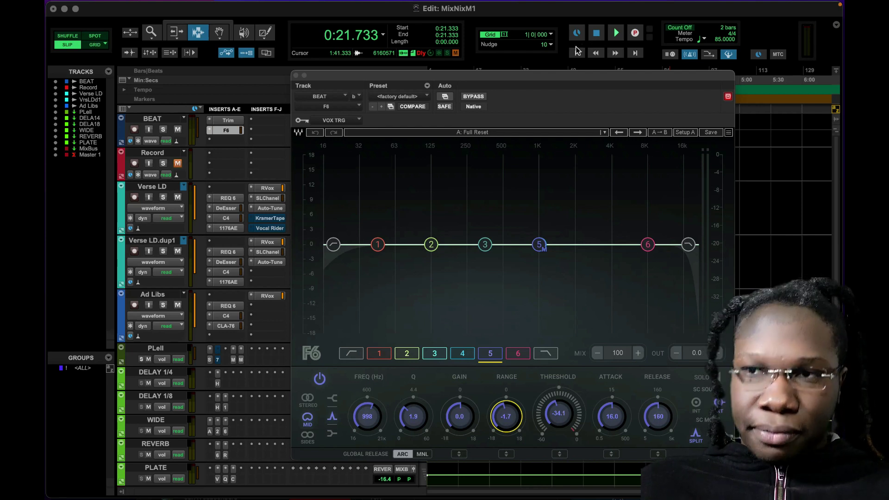
Close the F6 window and bypass the F6 insert on the BEAT track
drag(548, 76, 607, 55)
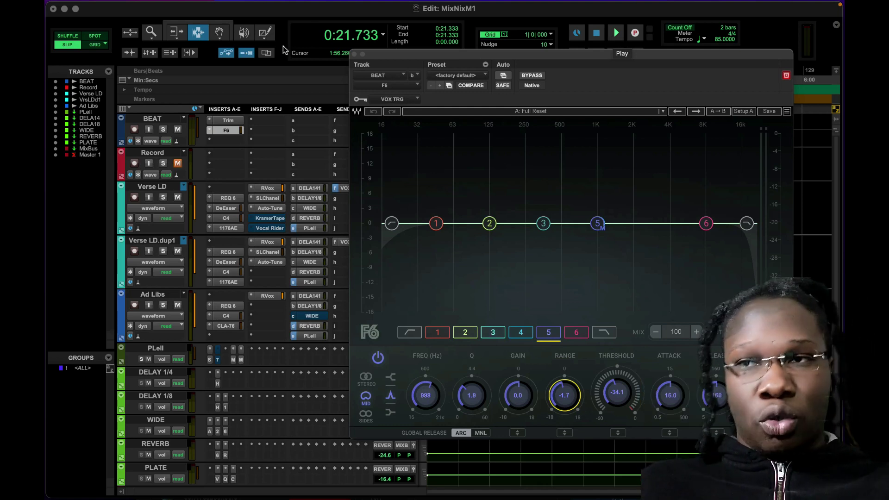
click(354, 55)
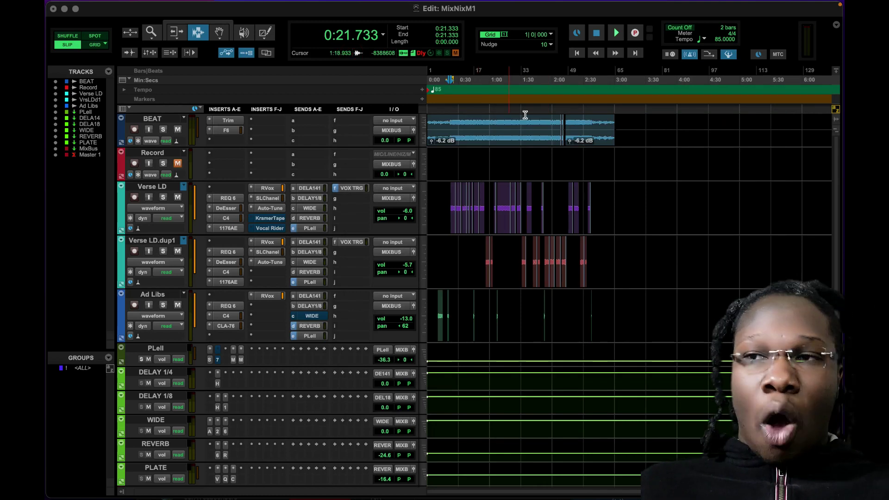
right_click(222, 132)
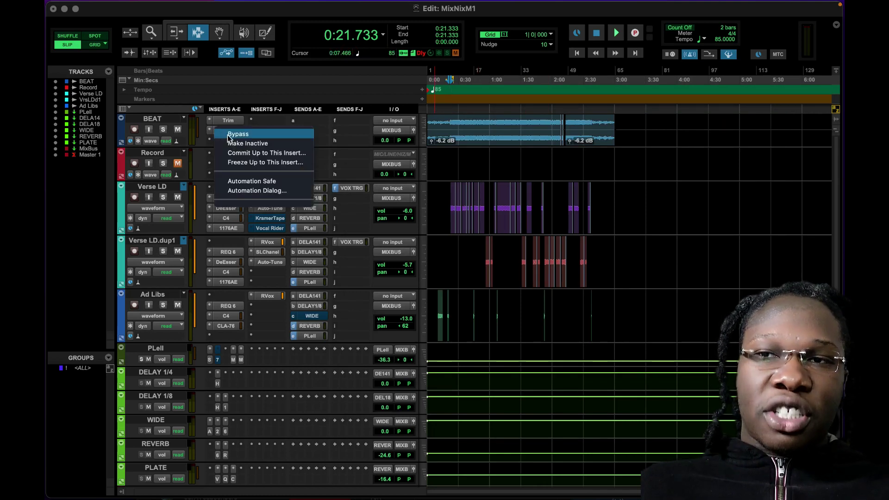
click(232, 135)
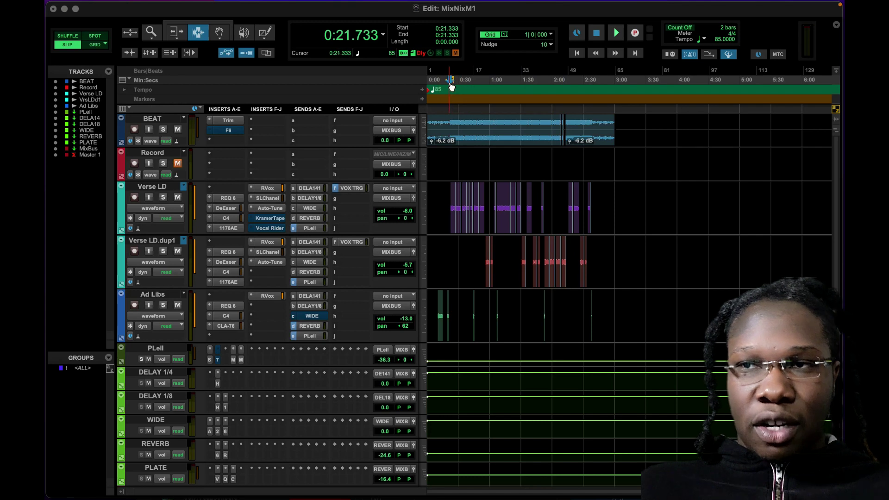
Play the mix from the verse with F6 bypassed to hear the vocal level against the beat, and stop playback
click(616, 33)
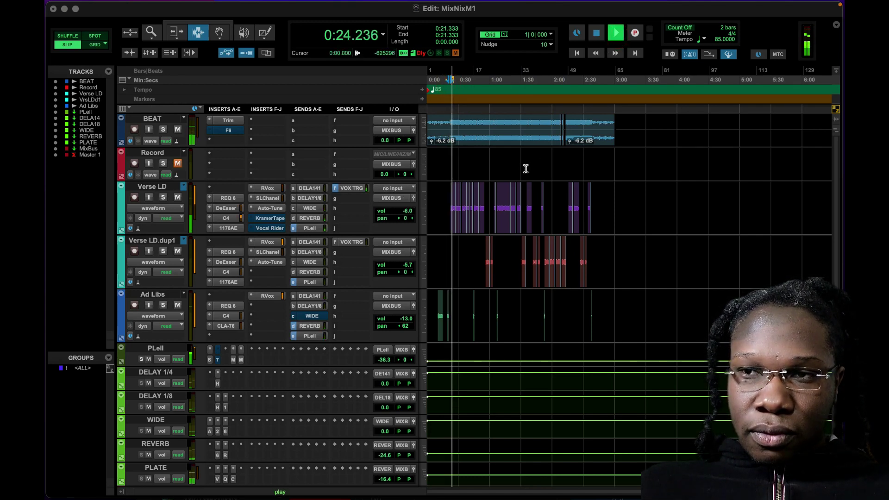
mouse_move(397, 211)
mouse_down()
mouse_move(404, 221)
mouse_move(405, 185)
mouse_move(406, 199)
mouse_up()
drag(407, 206, 410, 215)
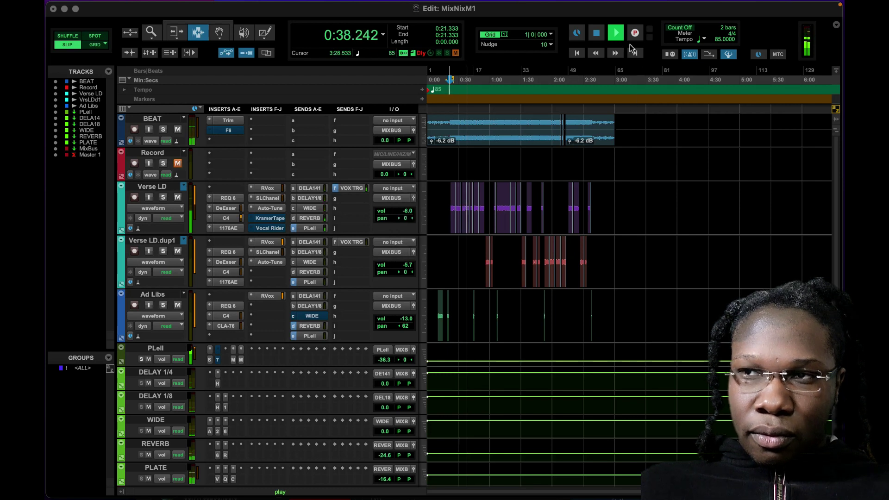
click(595, 33)
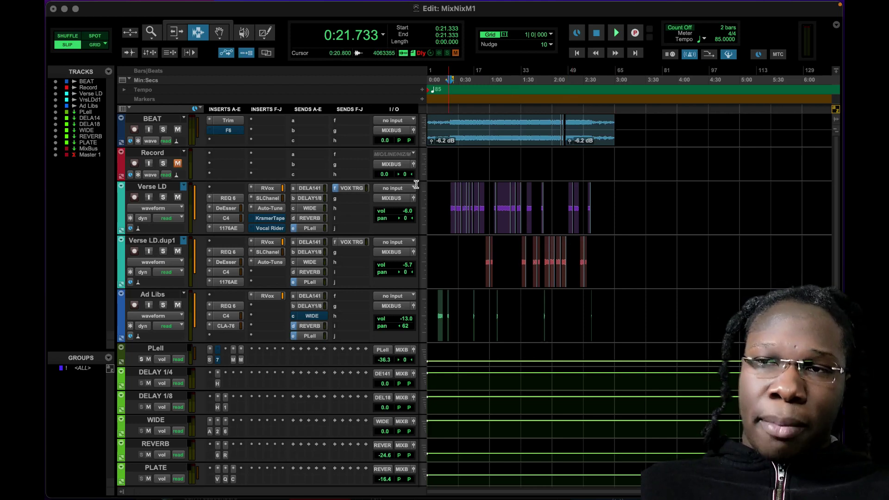
Take the Vocal Rider insert on the Verse LD track out of bypass
key(e)
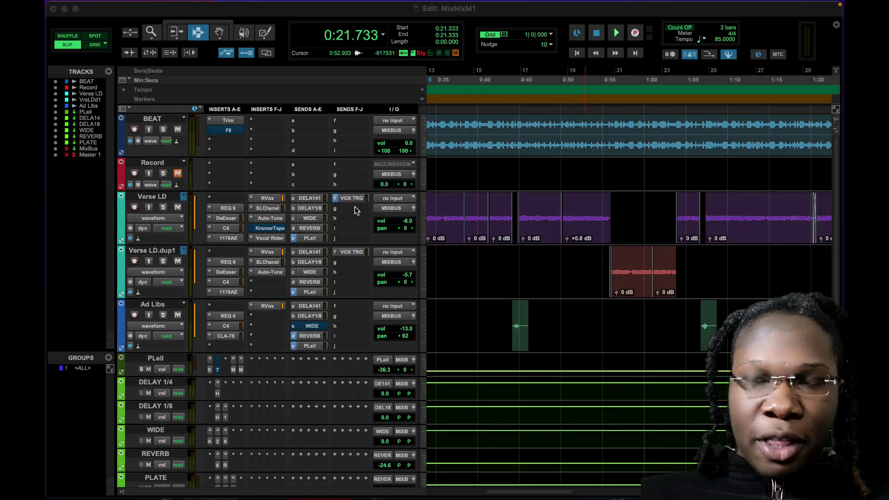
click(268, 238)
click(268, 239)
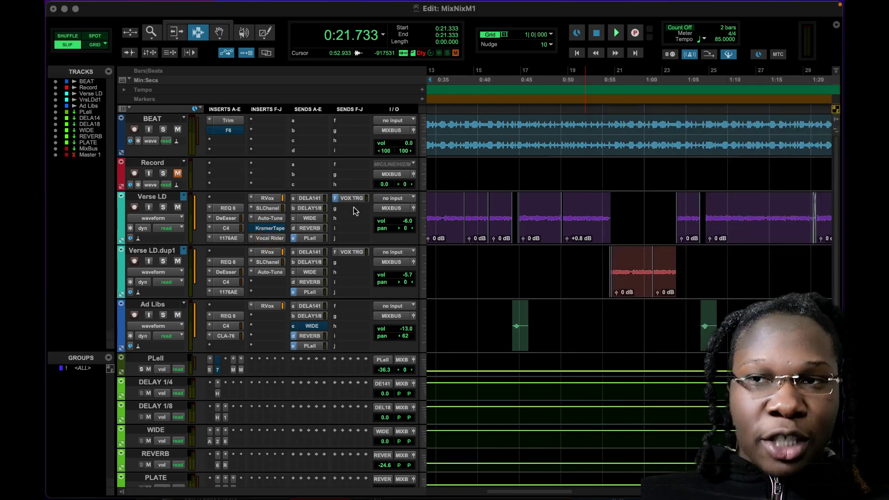
Add a pre-fader send from the BEAT track to Bus 7 (Mono) and raise its level to about -0.4 dB
click(345, 122)
mouse_move(370, 130)
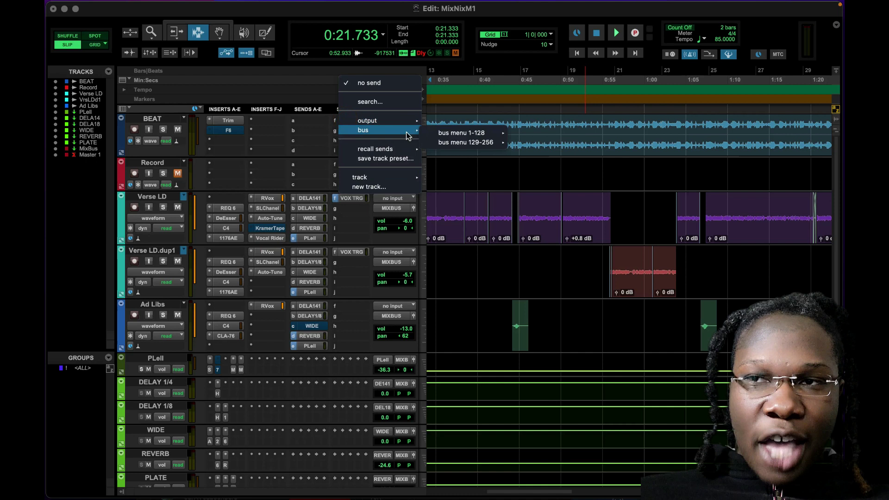
mouse_move(461, 133)
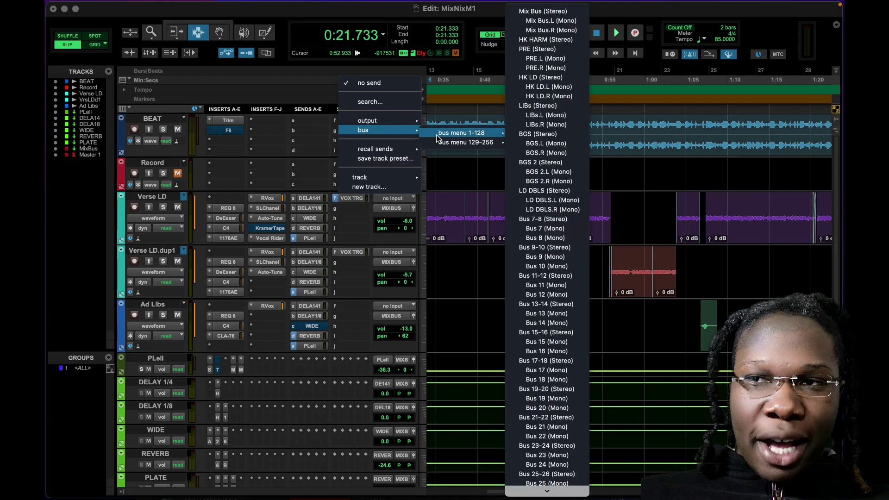
click(549, 227)
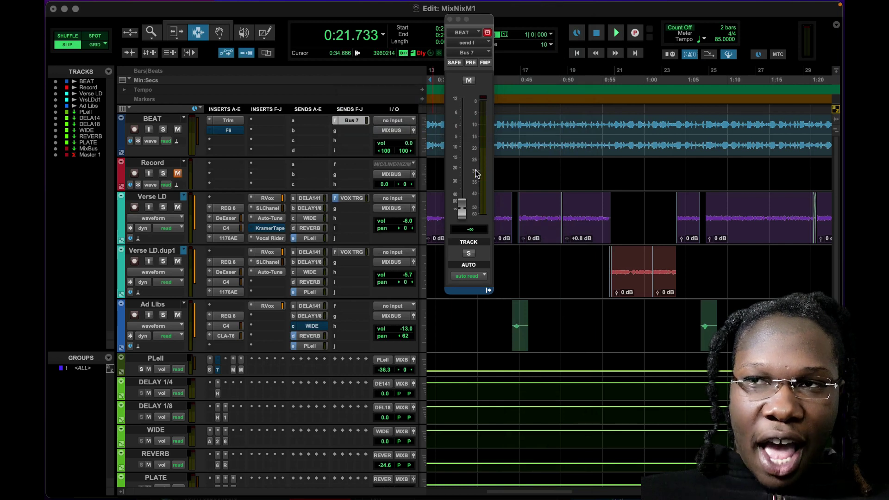
drag(462, 211, 465, 140)
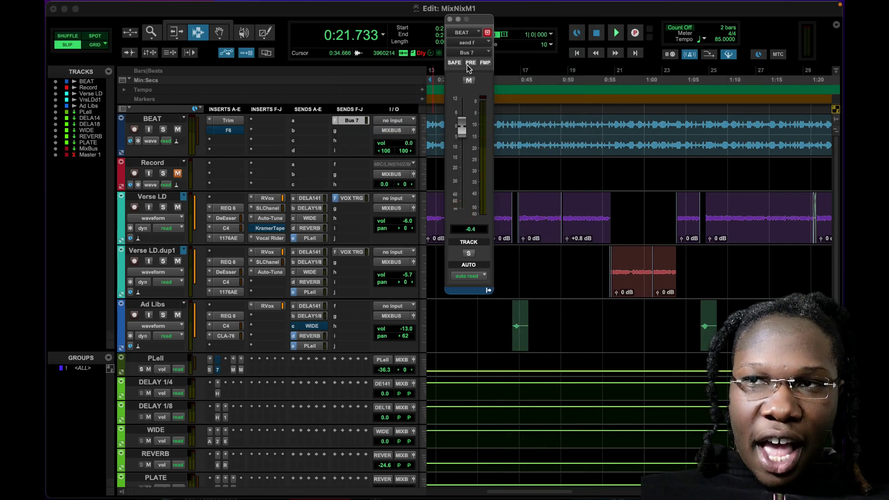
Open Vocal Rider on the Verse LD track and set its key input to Bus 7 (Mono)
click(273, 238)
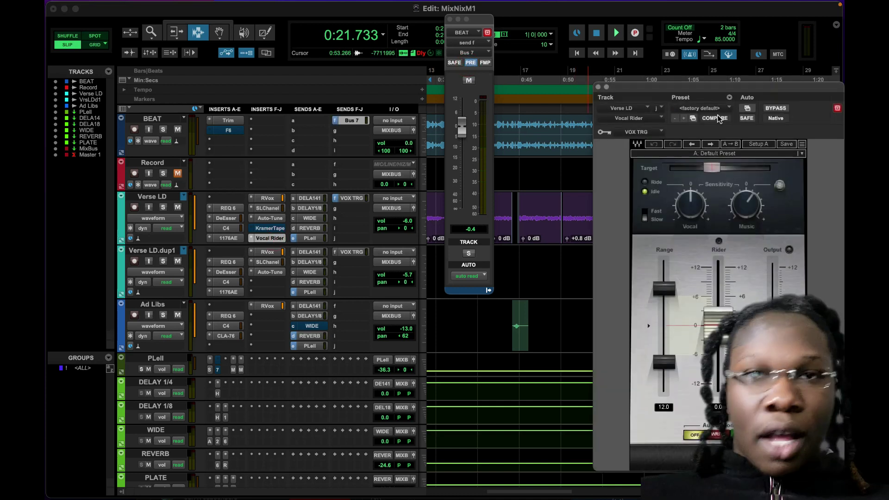
click(639, 132)
mouse_move(645, 142)
mouse_move(712, 145)
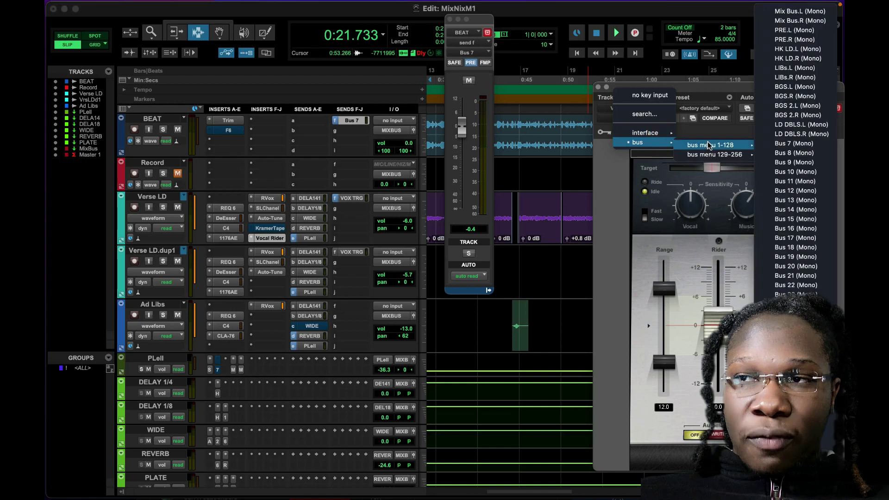
click(774, 143)
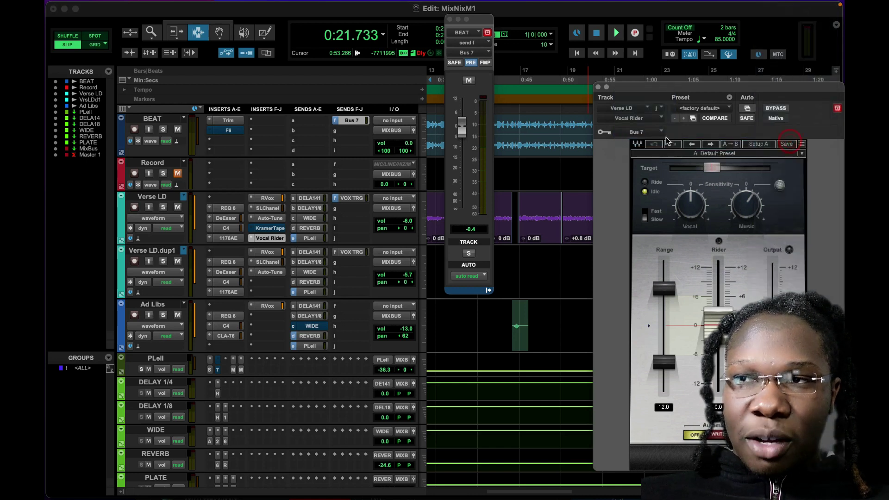
Rename Bus 7 on the BEAT track's send to BEAT and reopen Vocal Rider on the Verse LD track
right_click(367, 120)
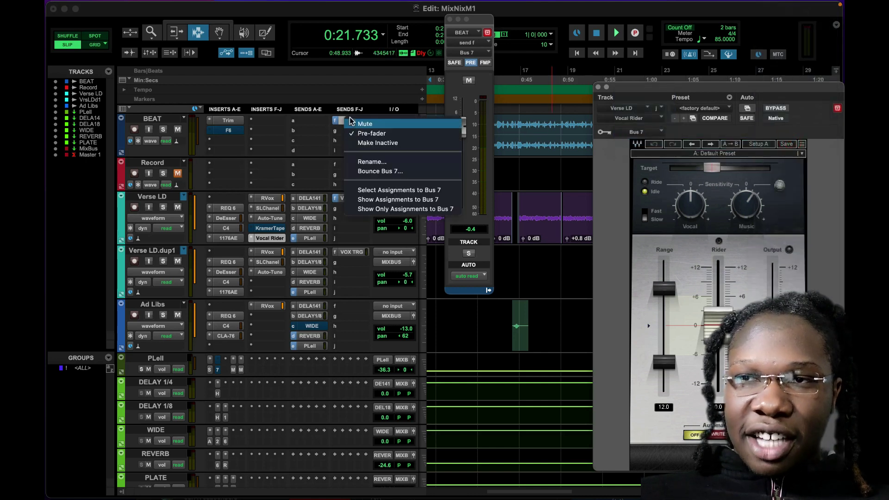
click(372, 162)
text(B)
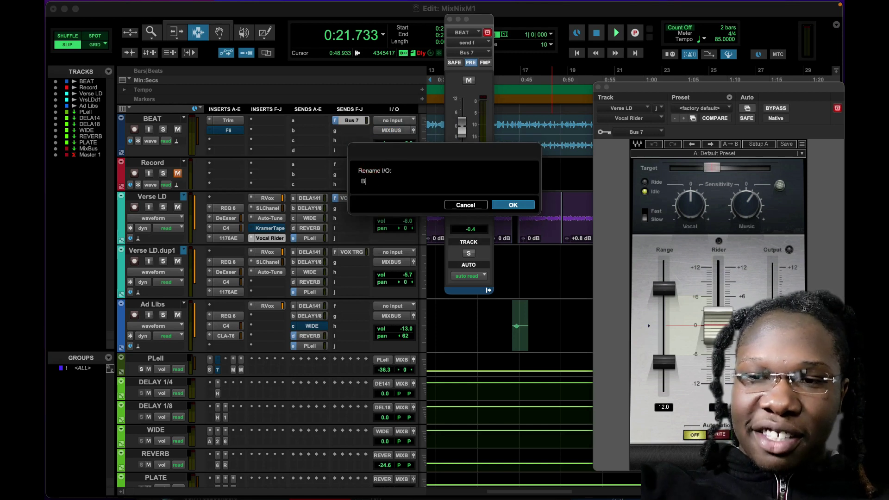
text(EAT)
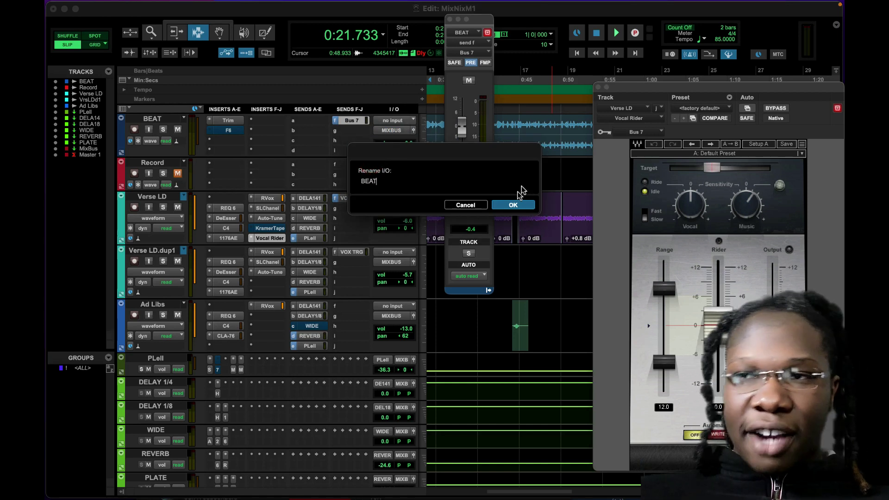
click(509, 205)
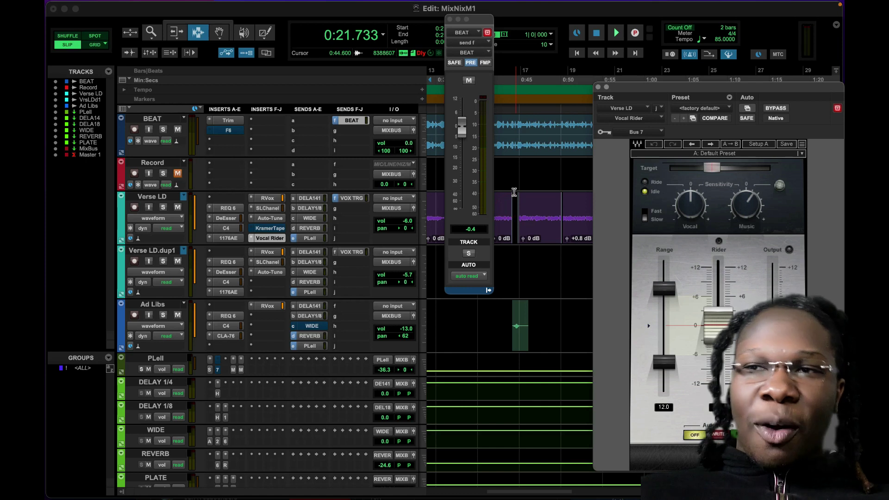
click(264, 239)
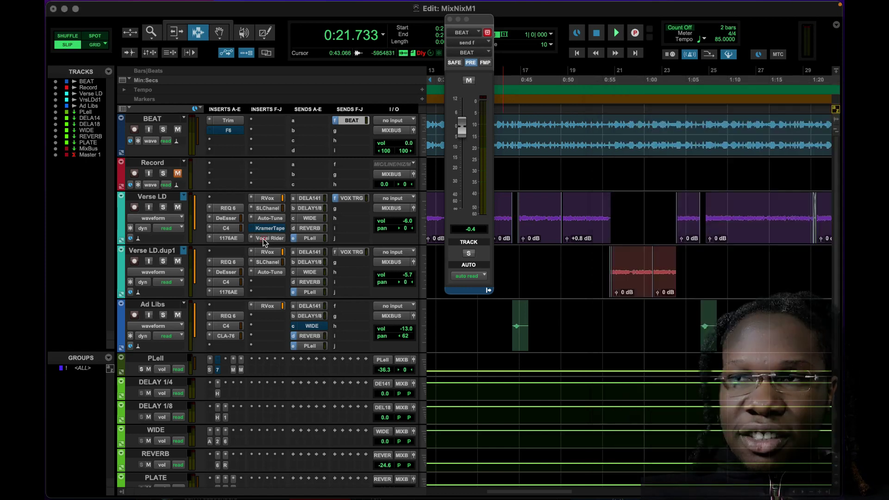
click(264, 239)
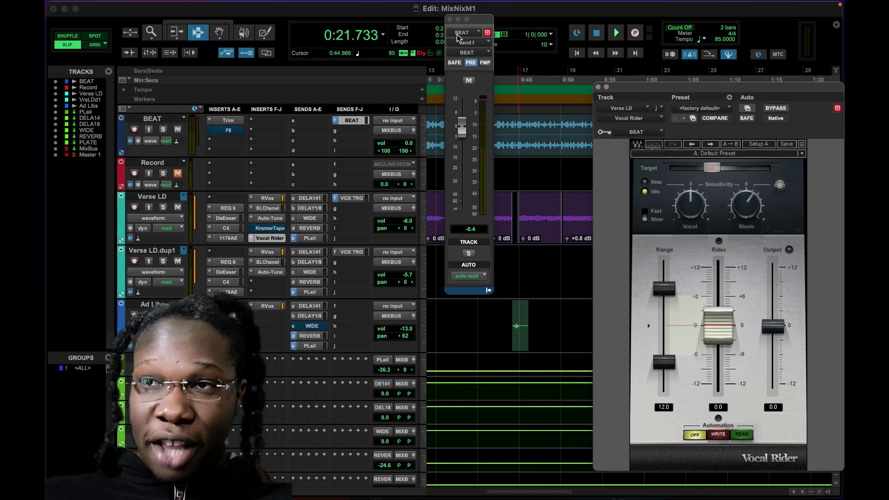
Close the BEAT send window and play the mix to check the beat's key signal at Vocal Rider's Music sensitivity control
click(447, 19)
key(space)
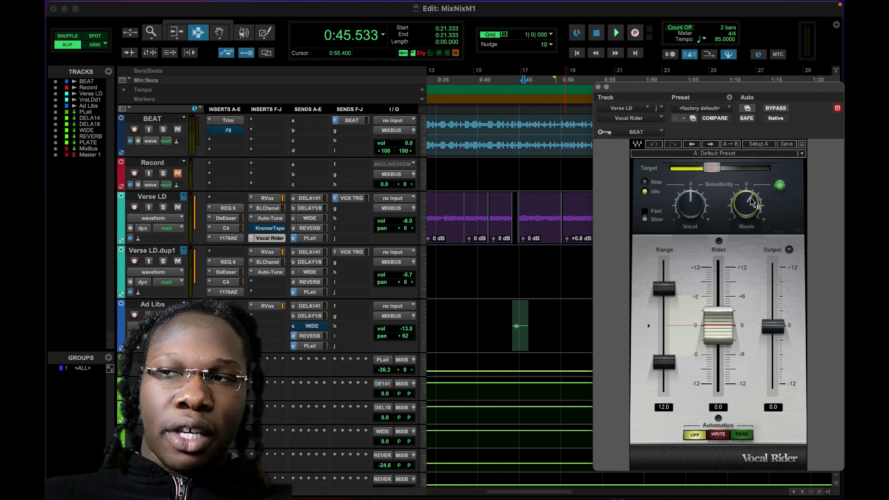
mouse_move(751, 200)
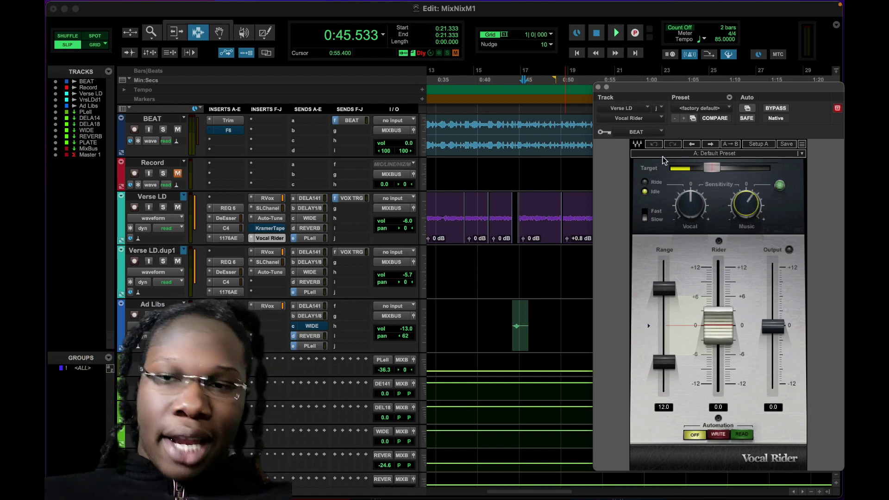
Move the Vocal Rider window clear of the clips in the arrangement and set its Music sensitivity to about 2.6
key(super+bracketleft)
key(super+bracketleft)
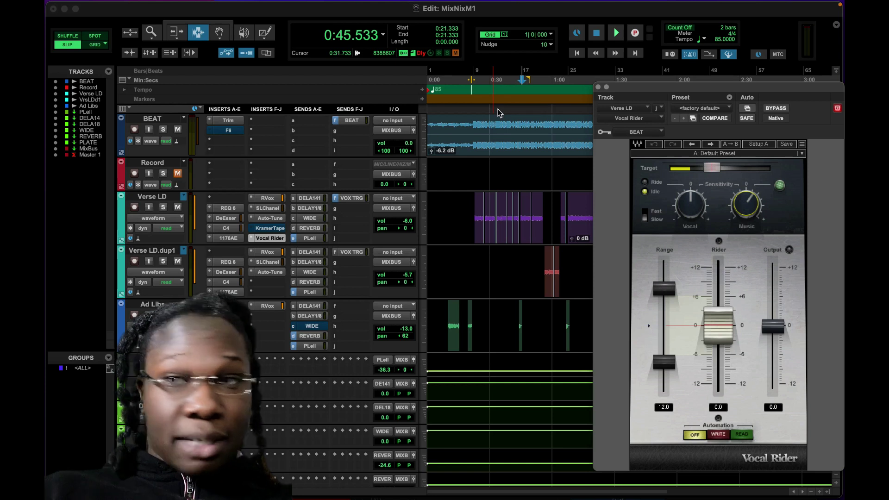
key(super+bracketright)
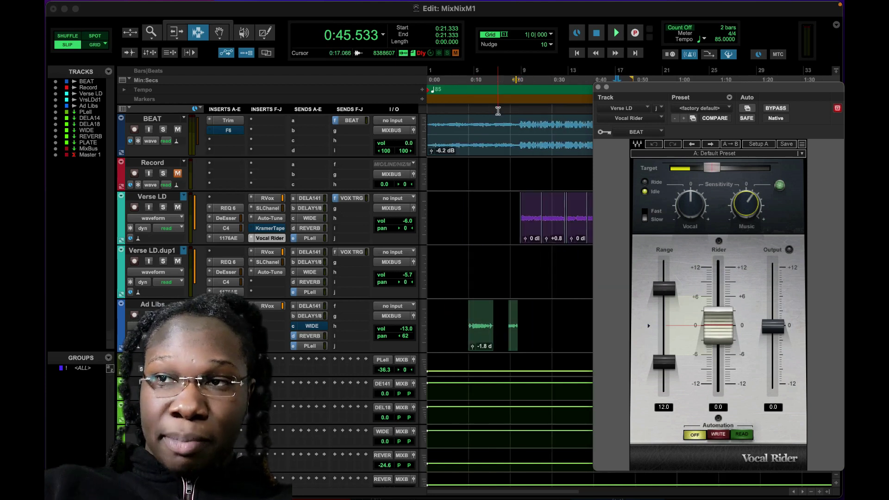
drag(659, 92, 227, 69)
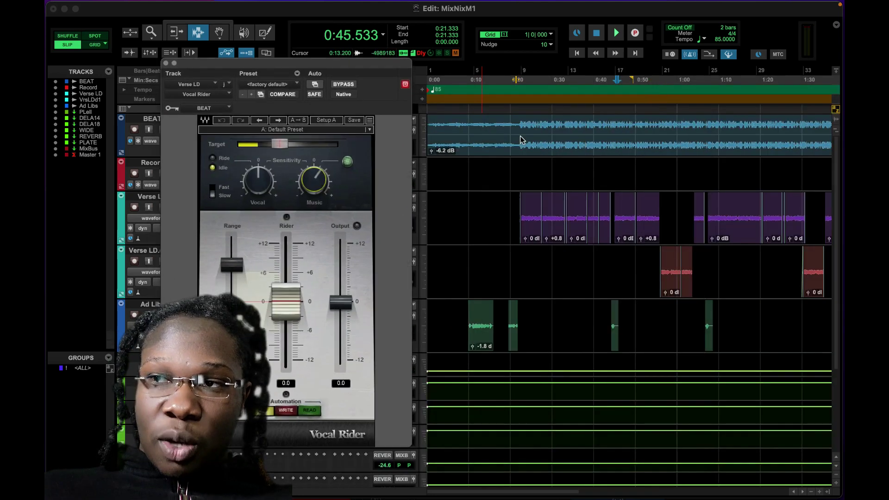
scroll(524, 140, right, 10)
scroll(525, 140, left, 8)
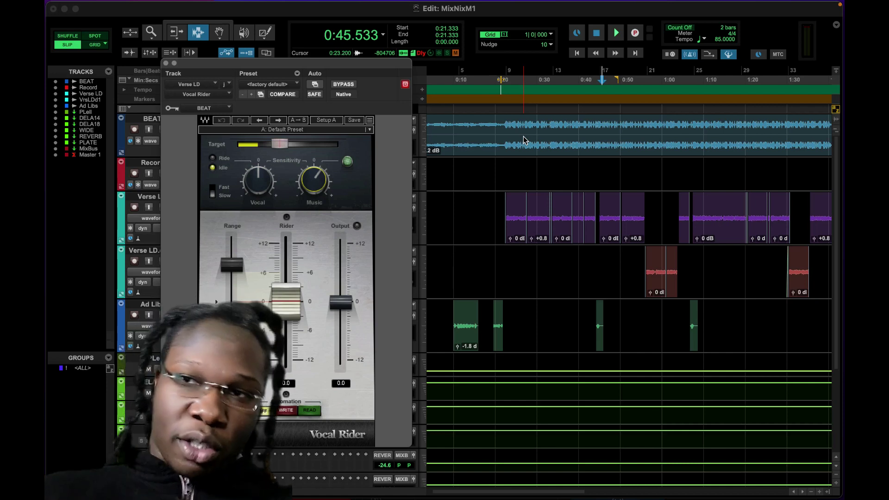
drag(316, 184, 319, 186)
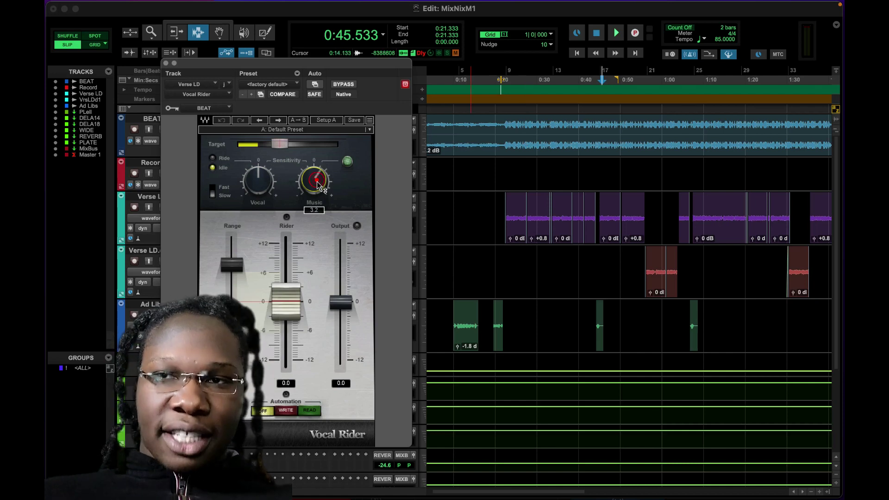
scroll(317, 184, down, 3)
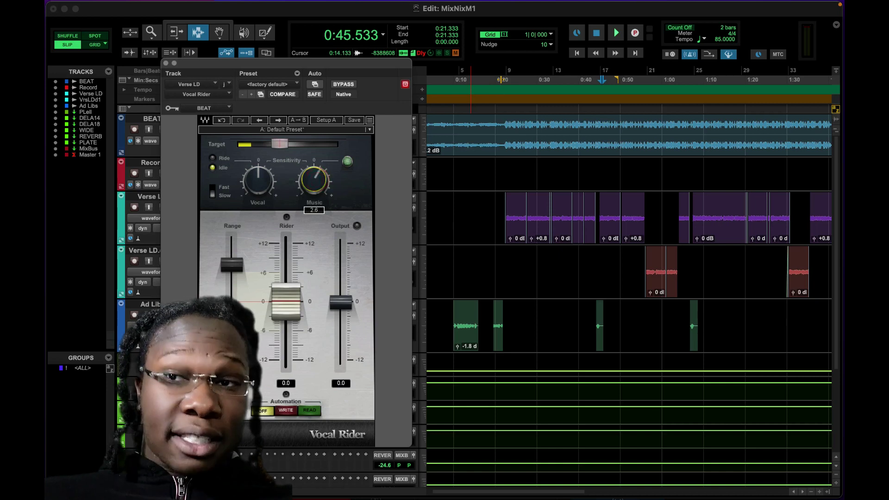
Try a Target of about -23.0 in Vocal Rider and undo the Target change
drag(287, 63, 319, 60)
click(313, 139)
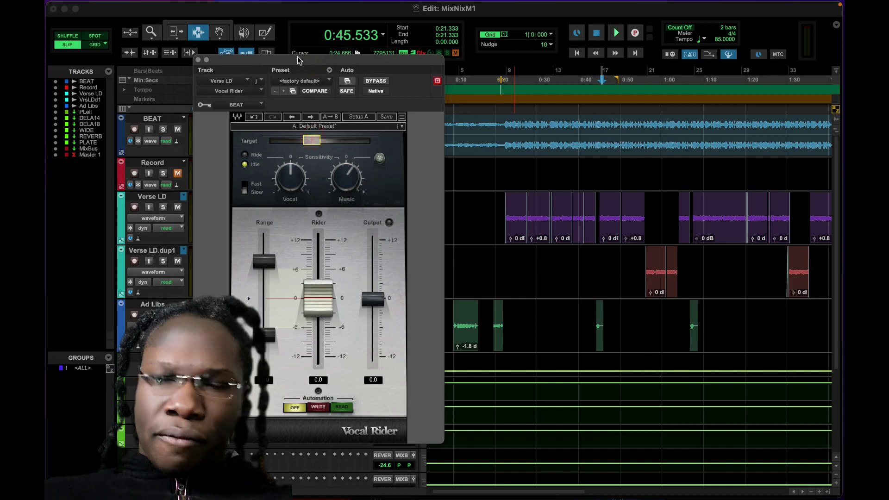
drag(304, 141, 317, 141)
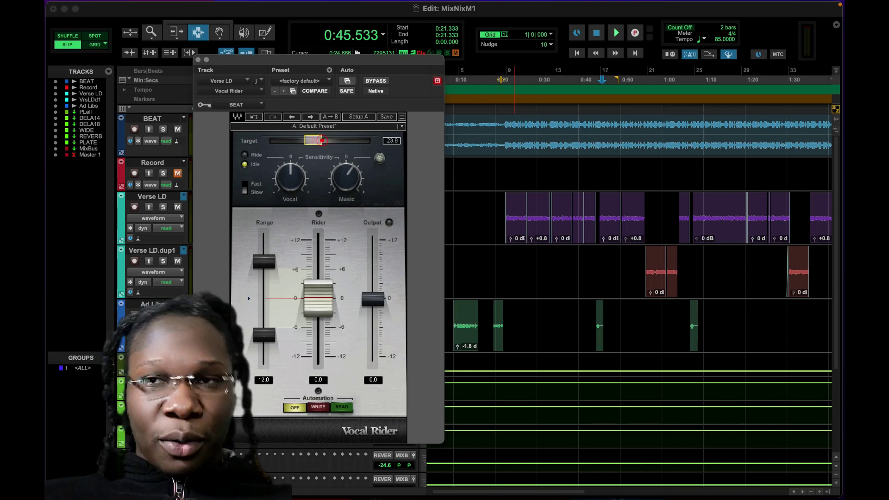
click(261, 116)
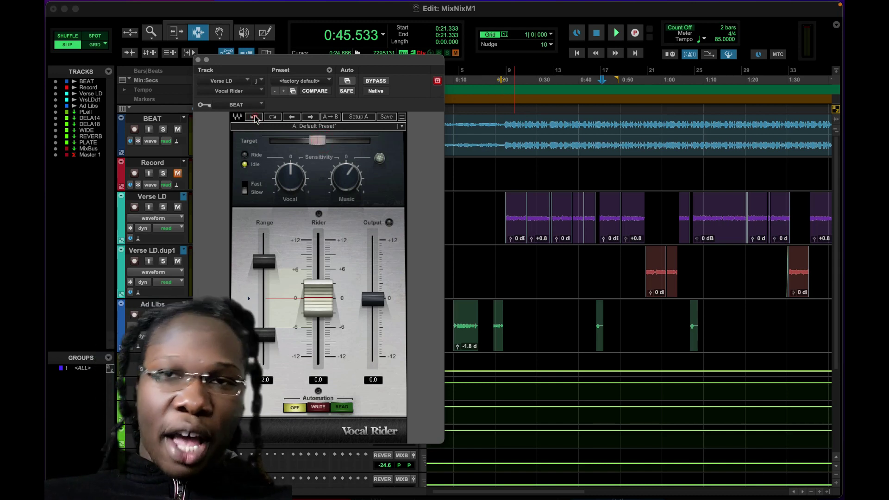